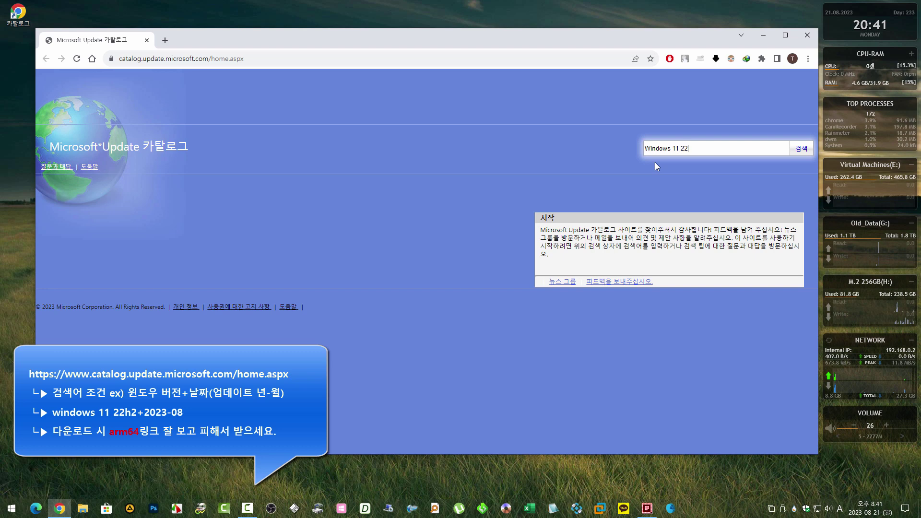
Search the update catalog for "Windows 11 22H2+2023-08" and open the download window of the x64 cumulative update KB5029263.
text(2023-08)
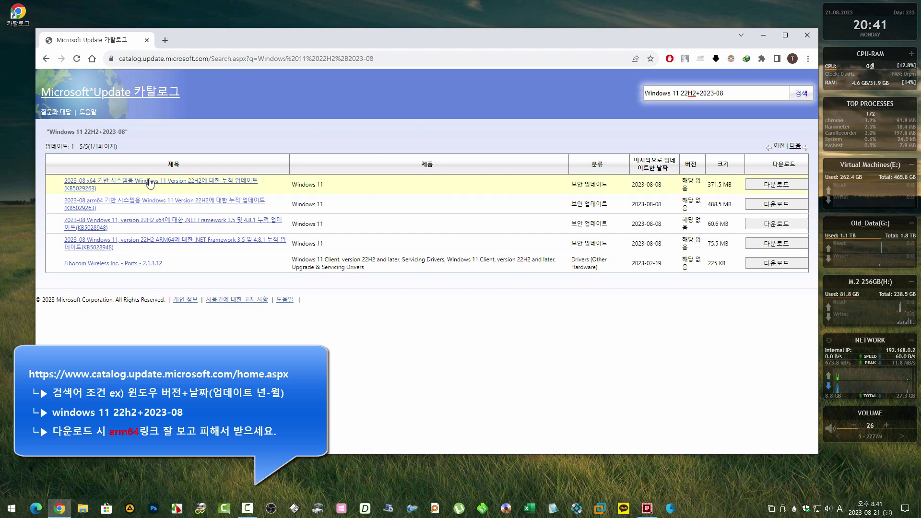
click(758, 186)
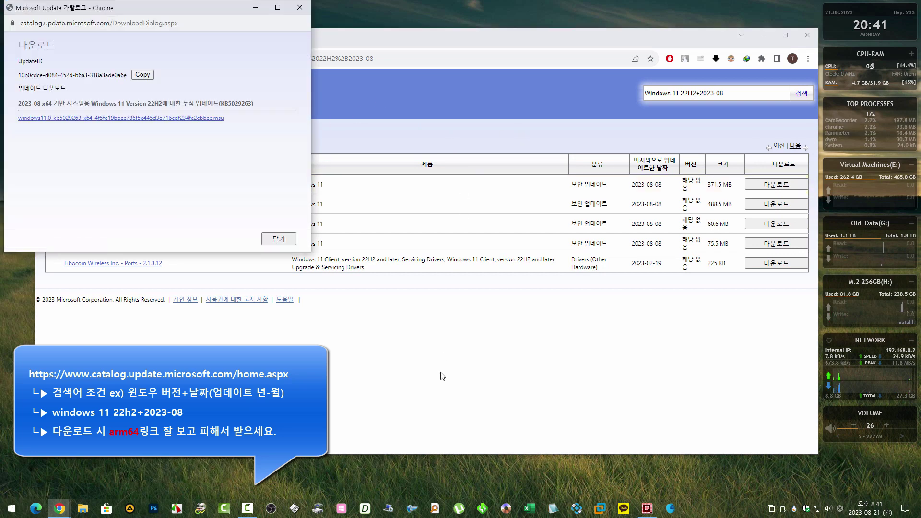
click(441, 372)
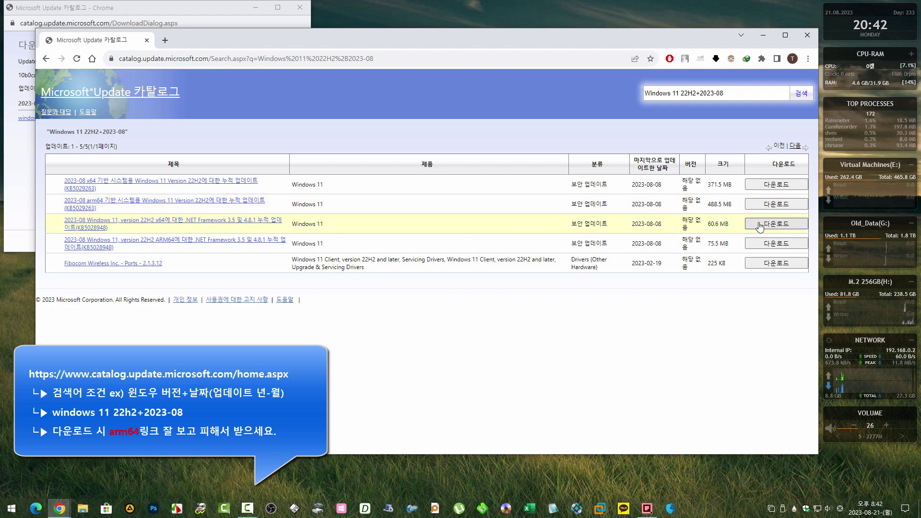
Download the x64 .NET Framework 3.5 and 4.8.1 cumulative update KB5028948 with IDM into G:\Download and close its download window.
click(776, 223)
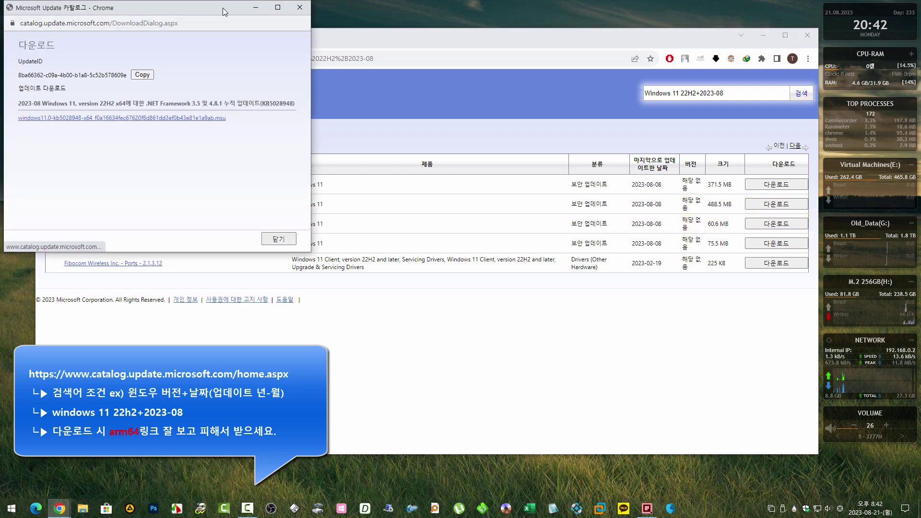
right_click(217, 136)
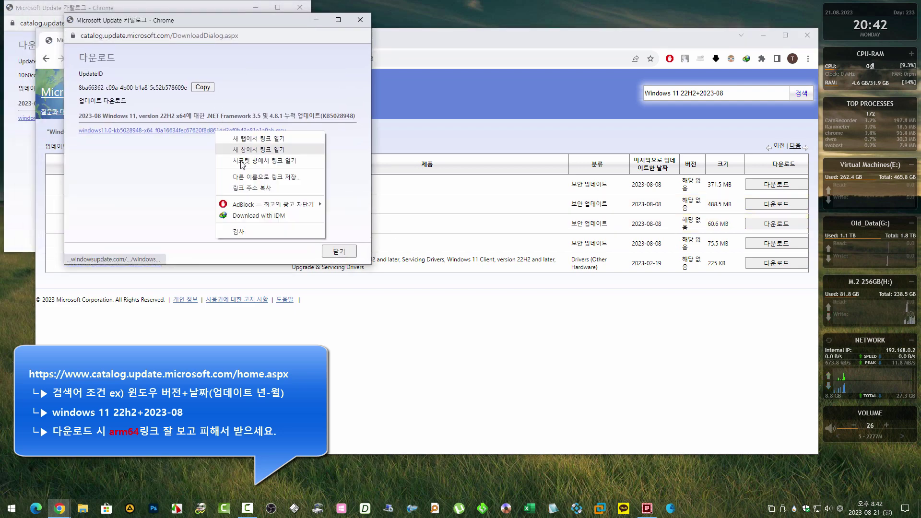
click(252, 216)
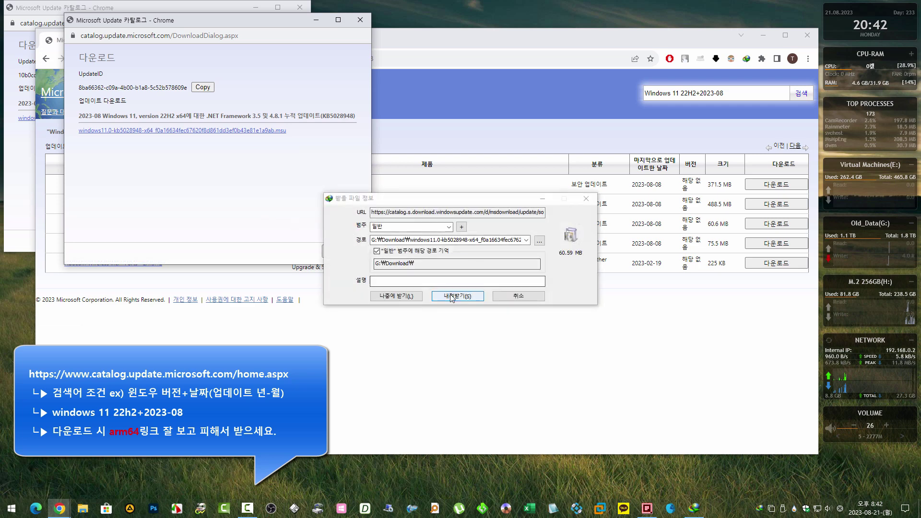
click(458, 296)
click(339, 252)
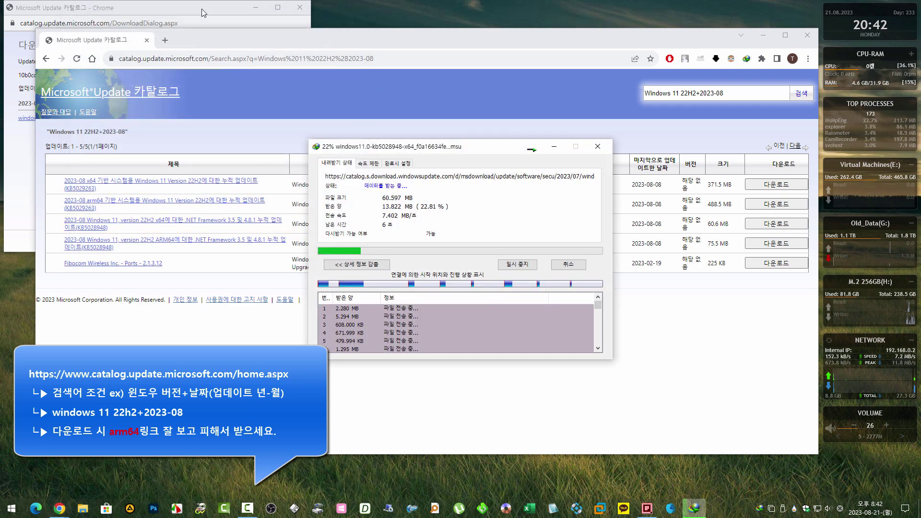
Download the x64 Windows 11 cumulative update KB5029263 with IDM, close its download window and rearrange the progress windows.
right_click(174, 118)
click(238, 202)
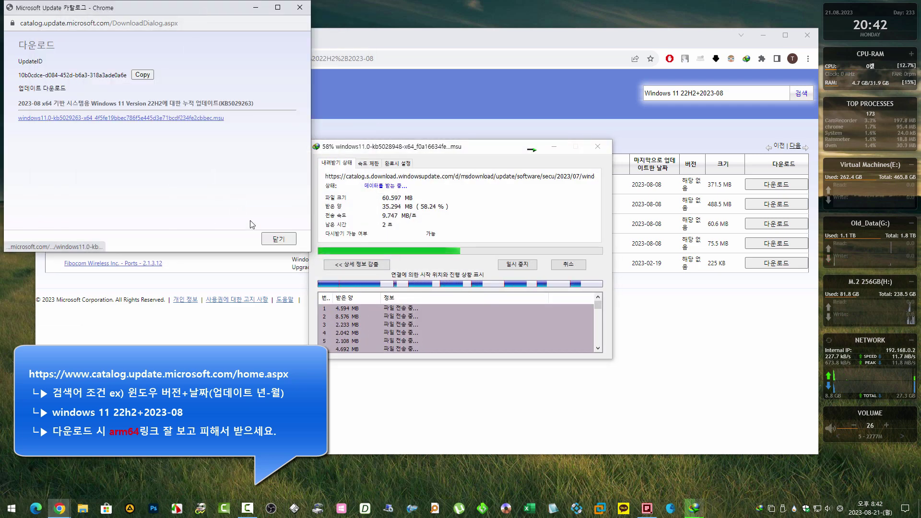
click(279, 239)
click(455, 297)
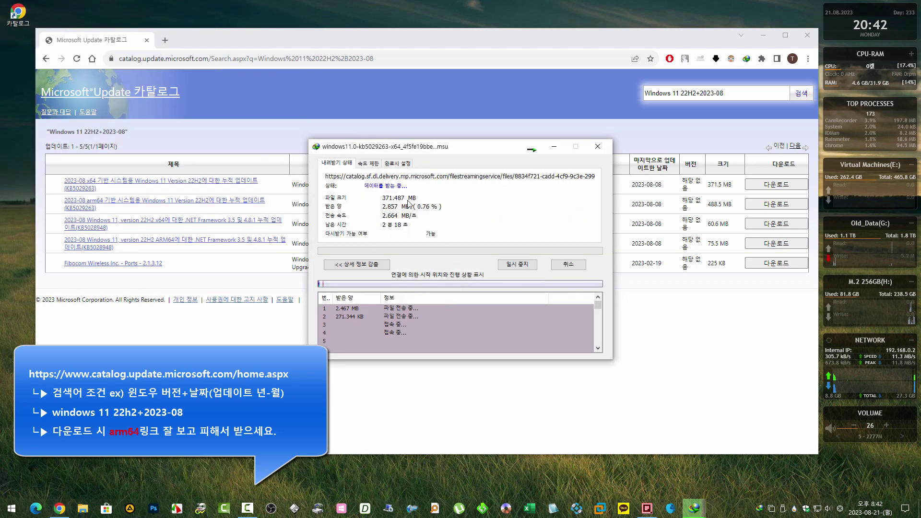
click(485, 155)
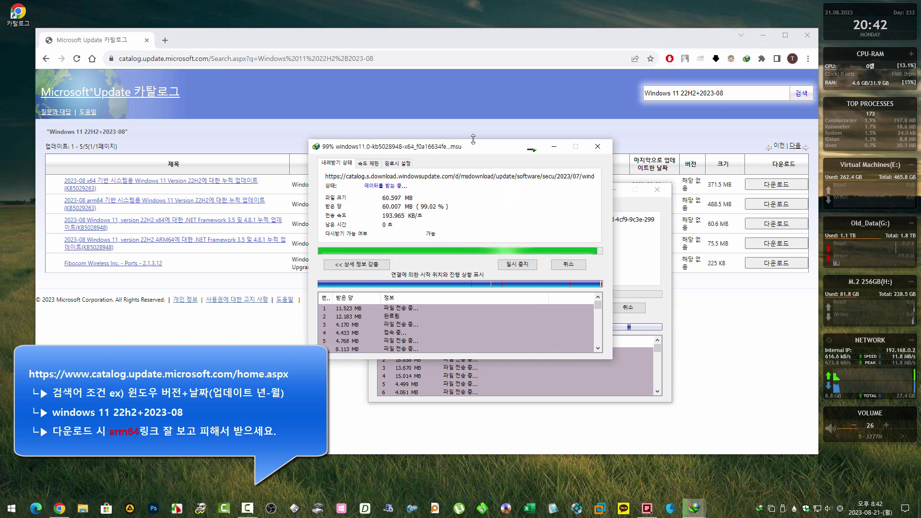
drag(477, 154, 436, 146)
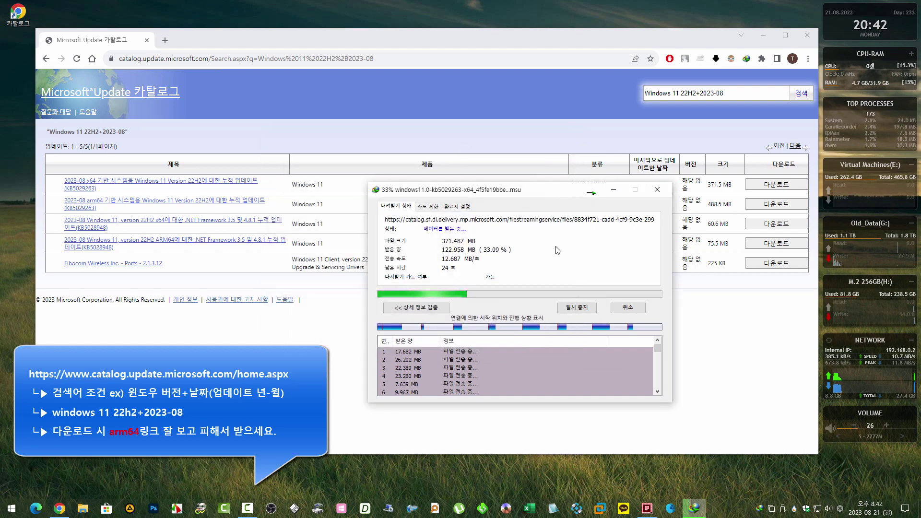
Minimize the browser and create a folder named Update_x64 in H:\WIM_Update using Q-Dir.
click(762, 36)
click(353, 185)
right_click(351, 178)
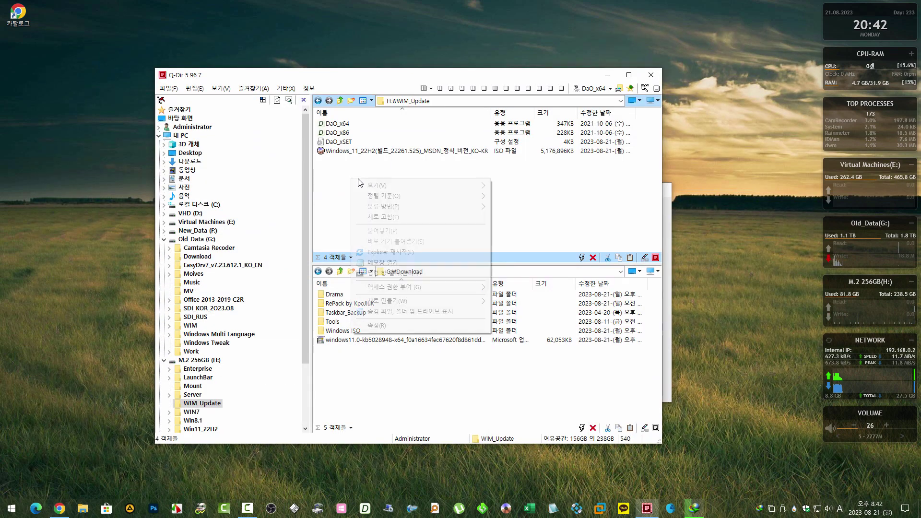
mouse_move(470, 301)
click(523, 306)
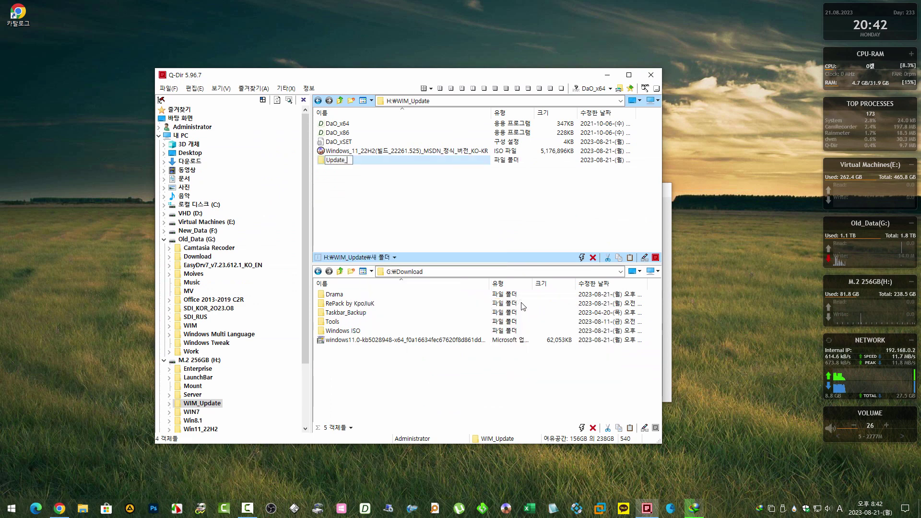
click(436, 222)
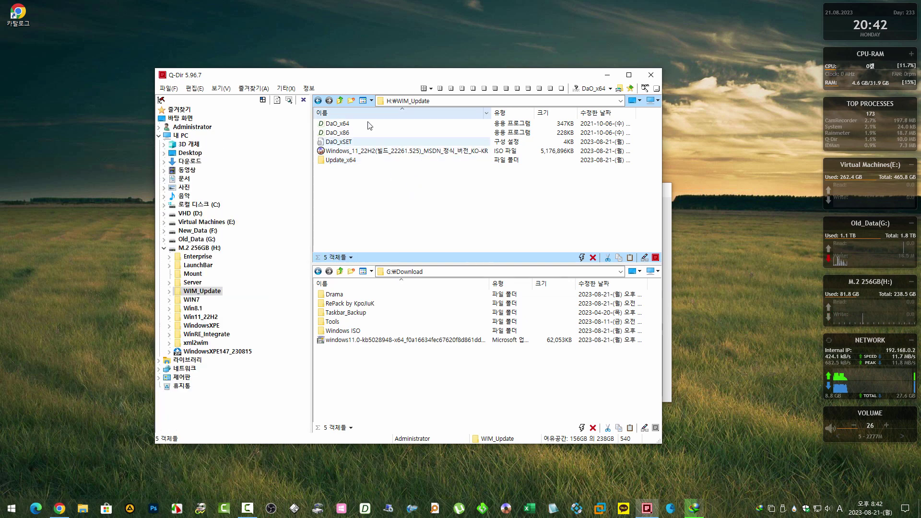
Sort the WIM_Update folder by name and move the downloaded KB5028948 package from G:\Download into Update_x64.
click(381, 113)
click(353, 125)
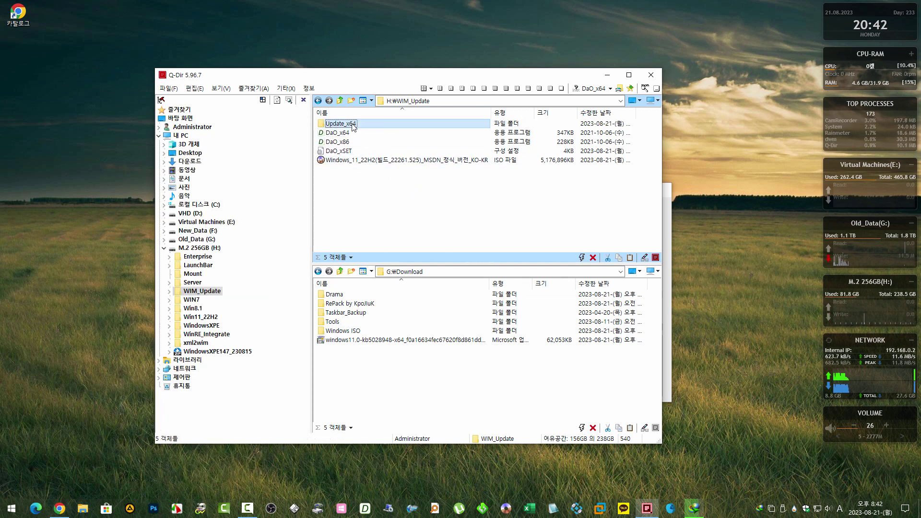
double_click(351, 125)
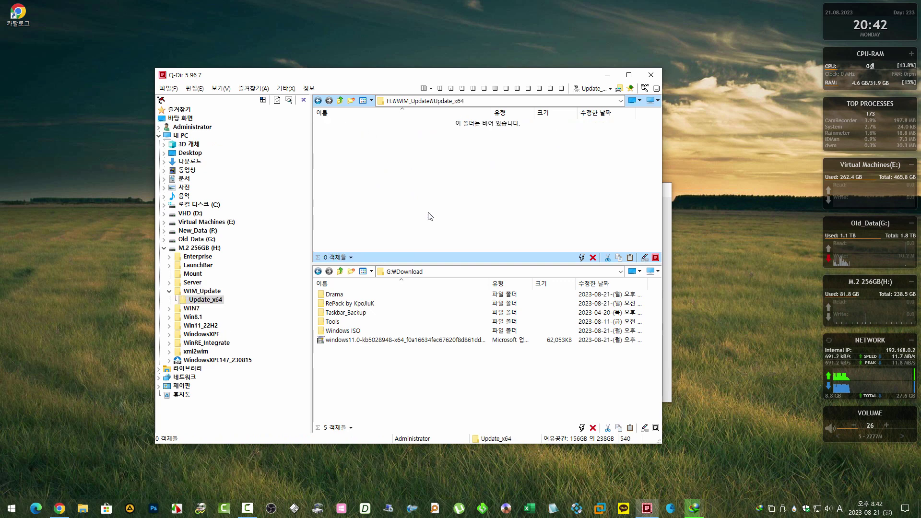
click(399, 341)
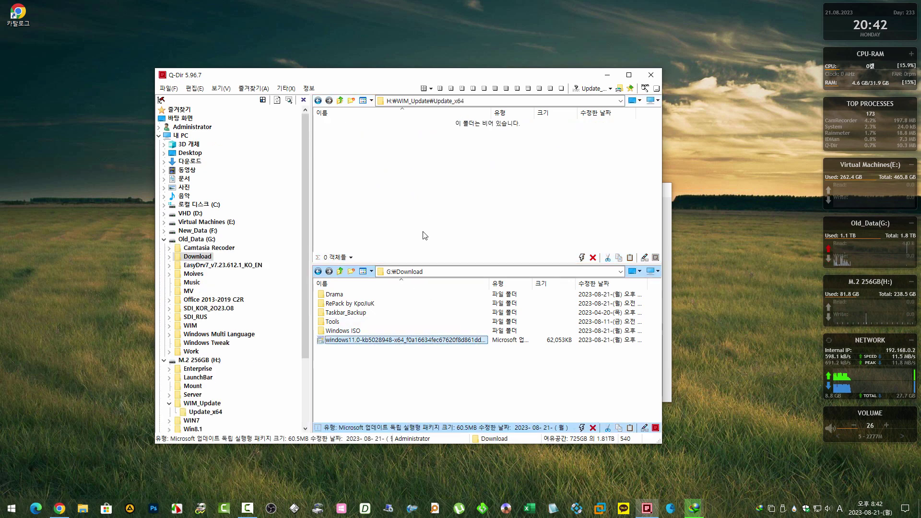
click(406, 196)
key(ctrl+v)
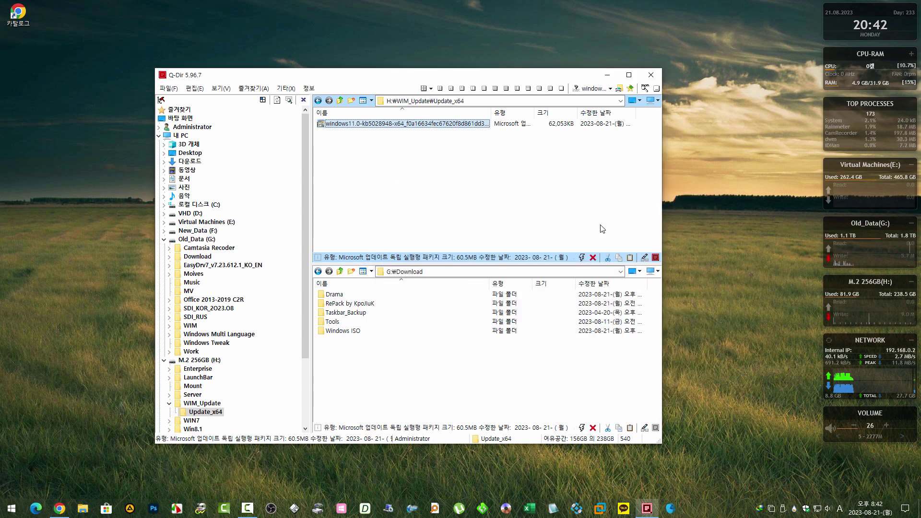
Move the downloaded KB5029263 package from G:\Download into Update_x64 and return to the WIM_Update folder.
click(432, 378)
click(403, 339)
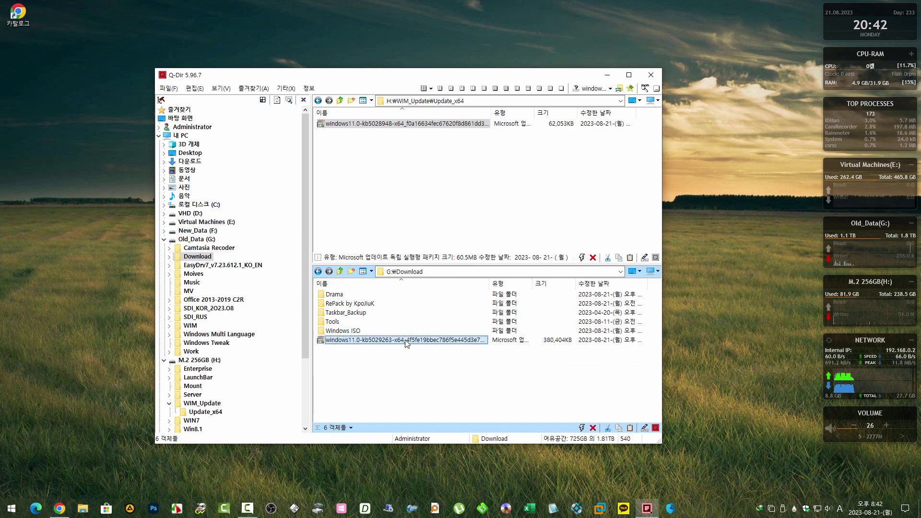
click(369, 206)
key(ctrl+v)
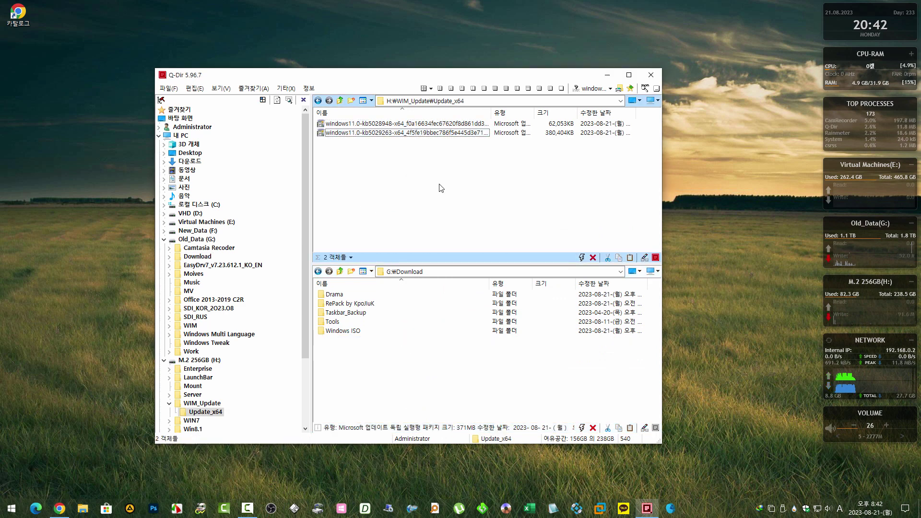
key(BackSpace)
click(392, 367)
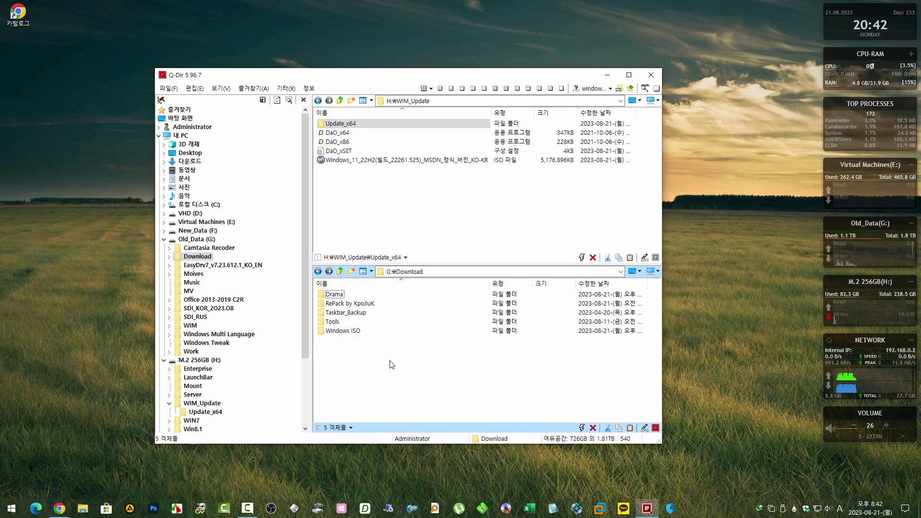
Mount the Windows 11 22H2 ISO with Windows Explorer, check the virtual DVD drive under This PC and close the window.
click(424, 216)
right_click(390, 162)
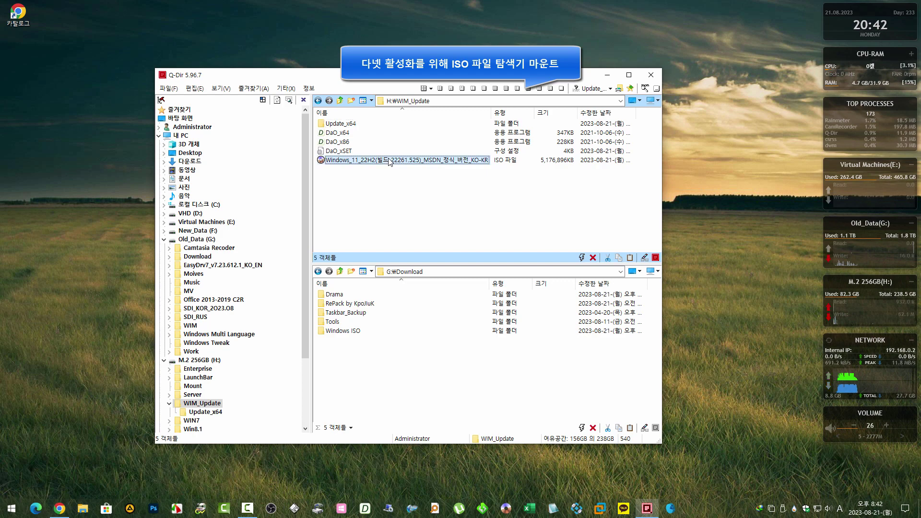
mouse_move(502, 351)
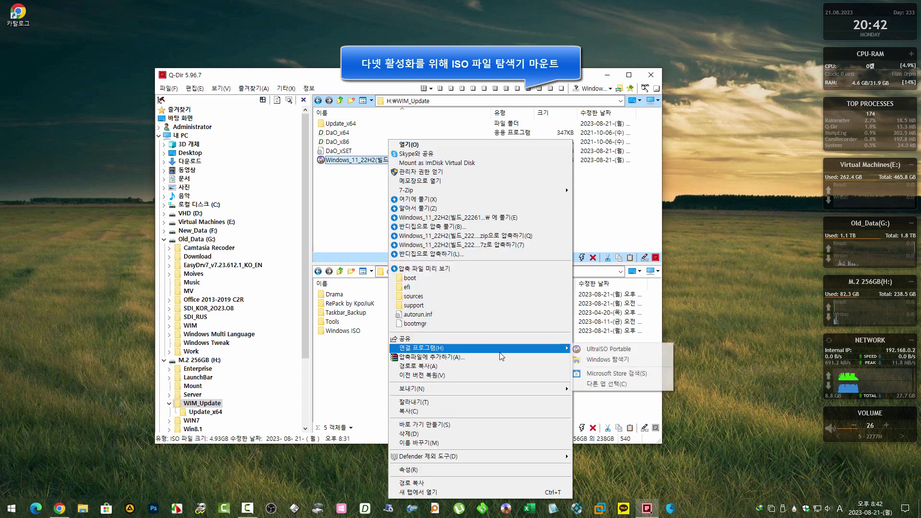
click(619, 348)
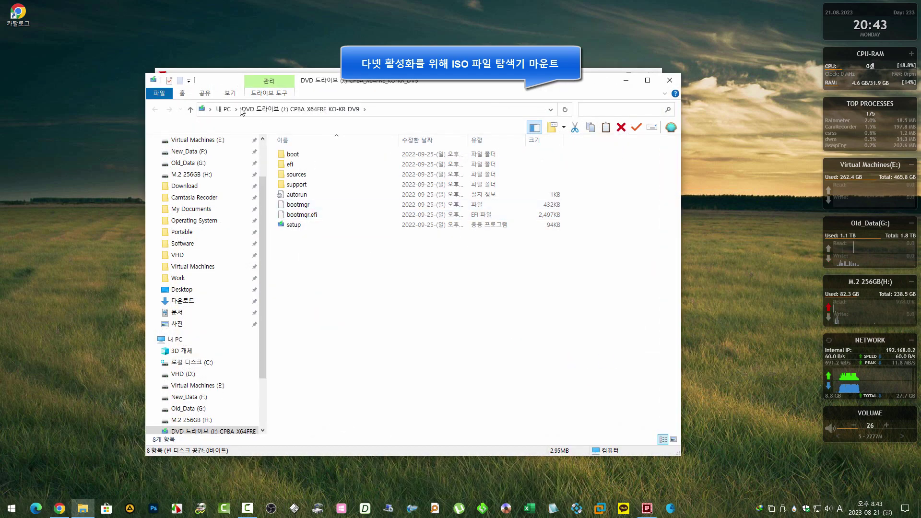
click(220, 108)
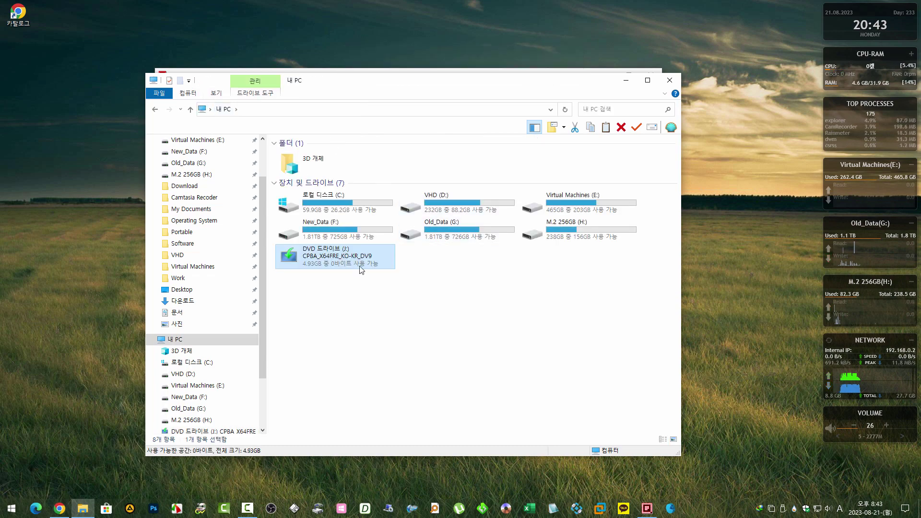
key(alt+F4)
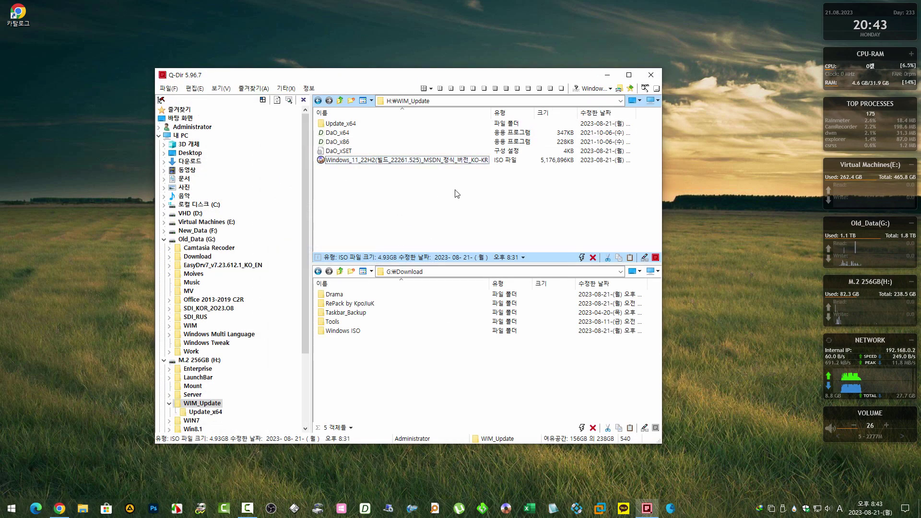
Open the Windows 11 22H2 ISO in Bandizip and extract install.wim from its sources folder into H:\WIM_Update.
click(457, 193)
click(459, 162)
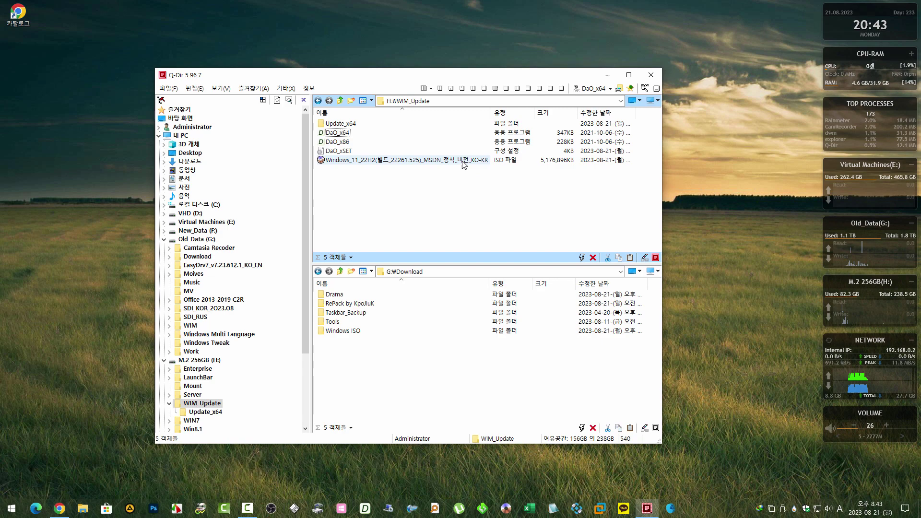
right_click(436, 162)
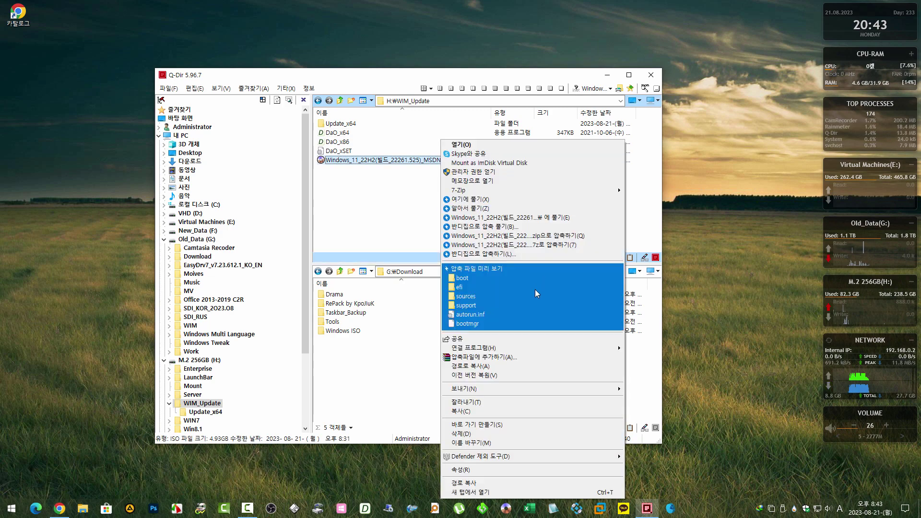
click(534, 289)
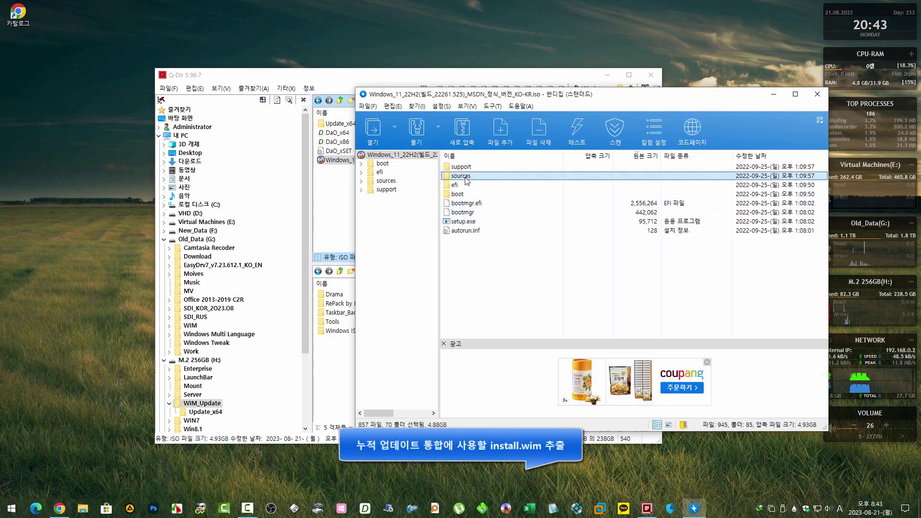
double_click(618, 187)
drag(461, 257, 334, 214)
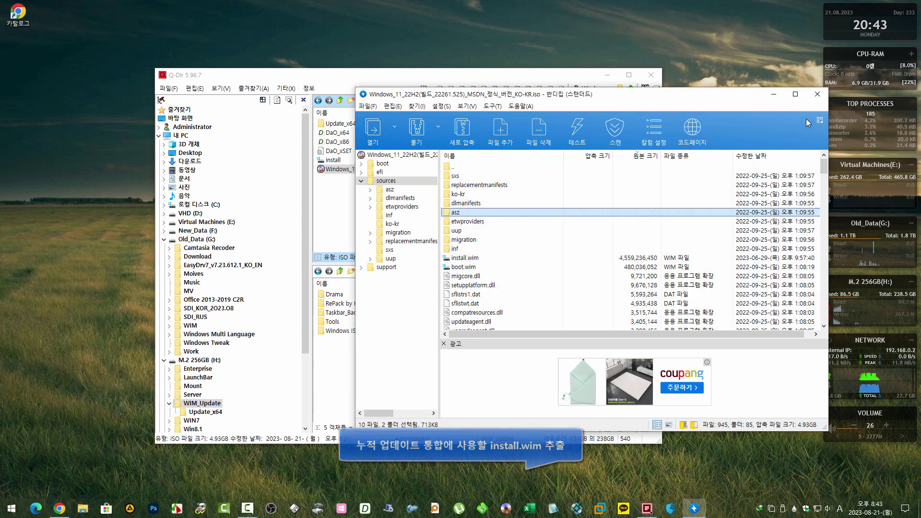
click(817, 94)
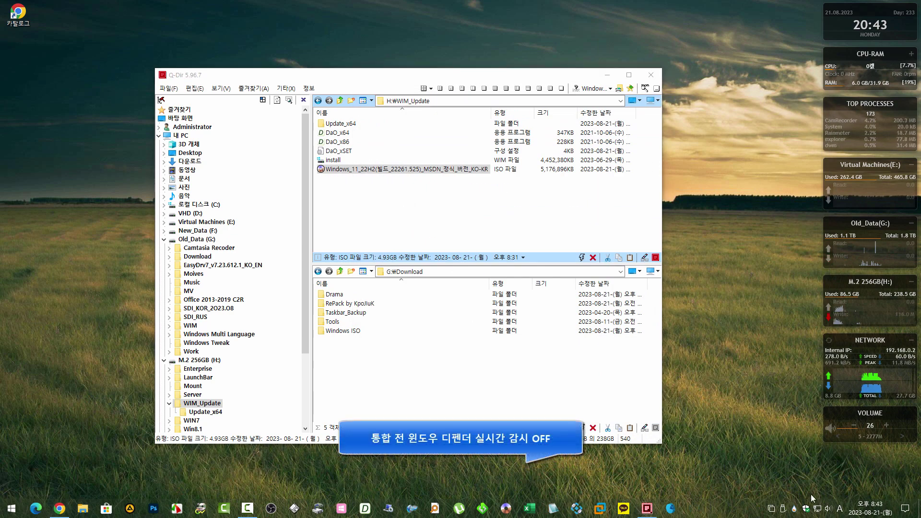
Turn off real-time protection in the Windows Security virus and threat protection settings and minimize the window.
click(806, 508)
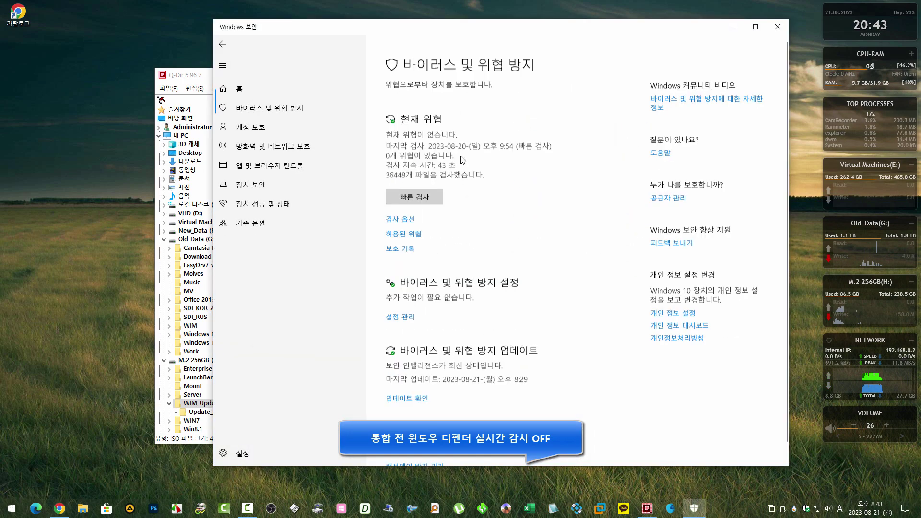
scroll(419, 290, down, 1)
click(413, 271)
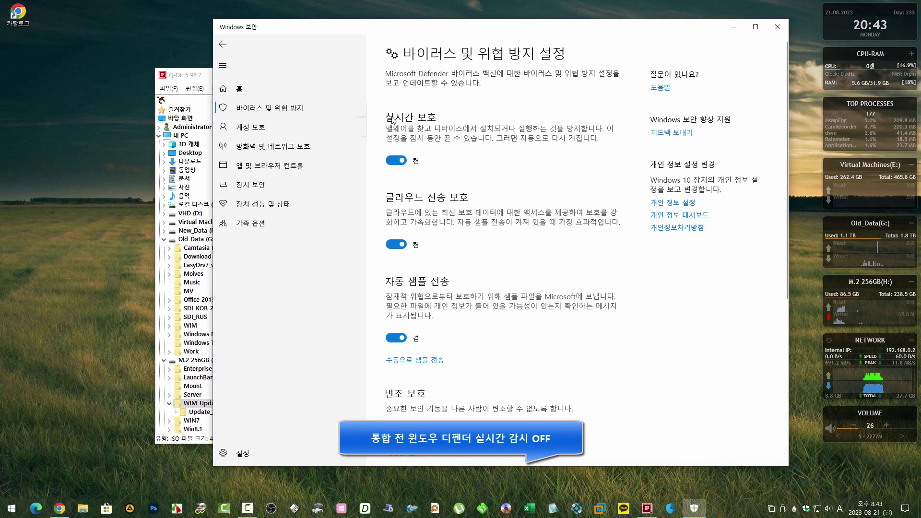
click(394, 160)
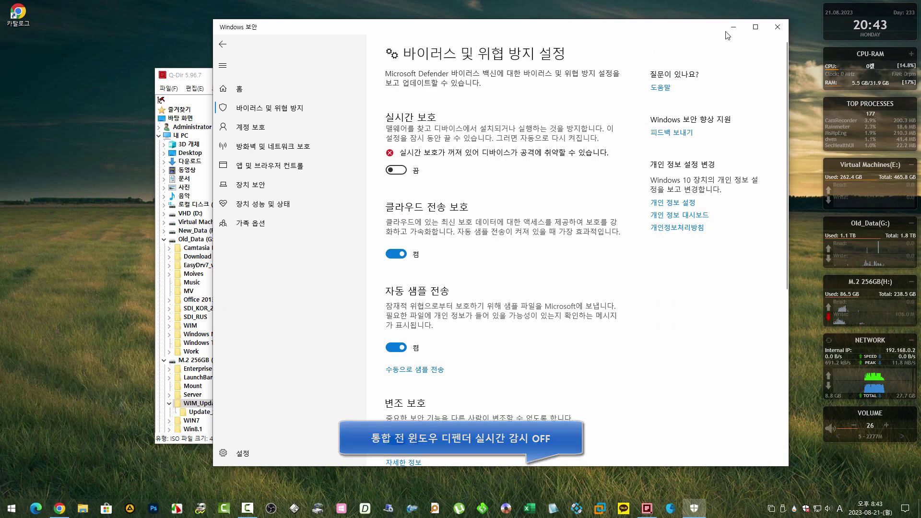
click(733, 27)
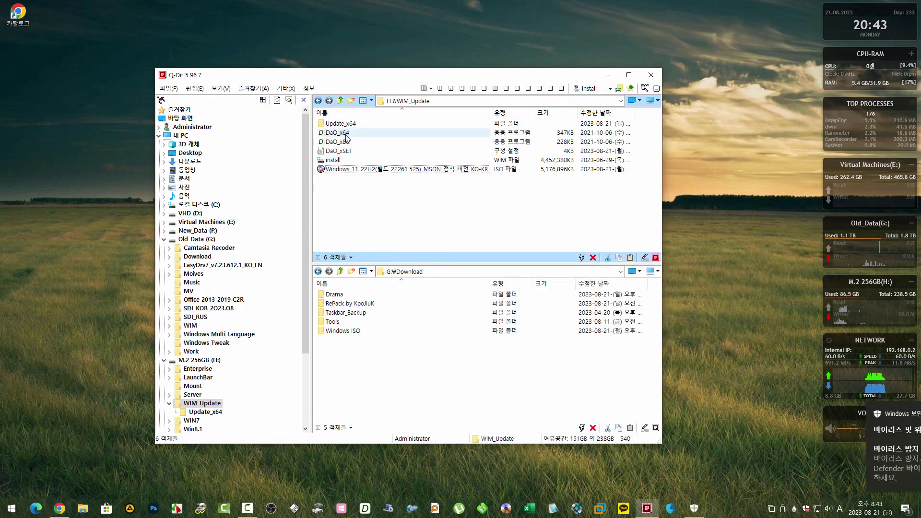
Dismiss the Windows Security notification, launch DaO_x64 from WIM_Update, minimize the file manager and open DISM at Once's batch job page.
click(902, 414)
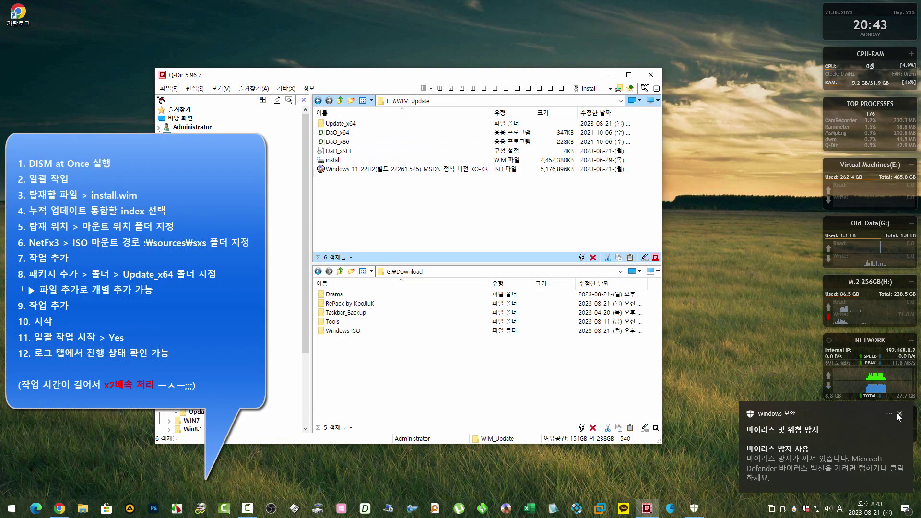
click(346, 136)
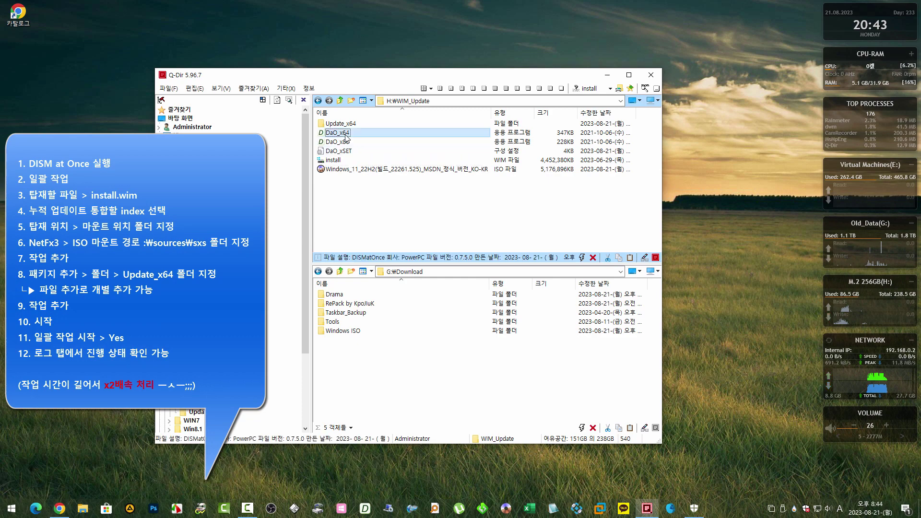
double_click(346, 136)
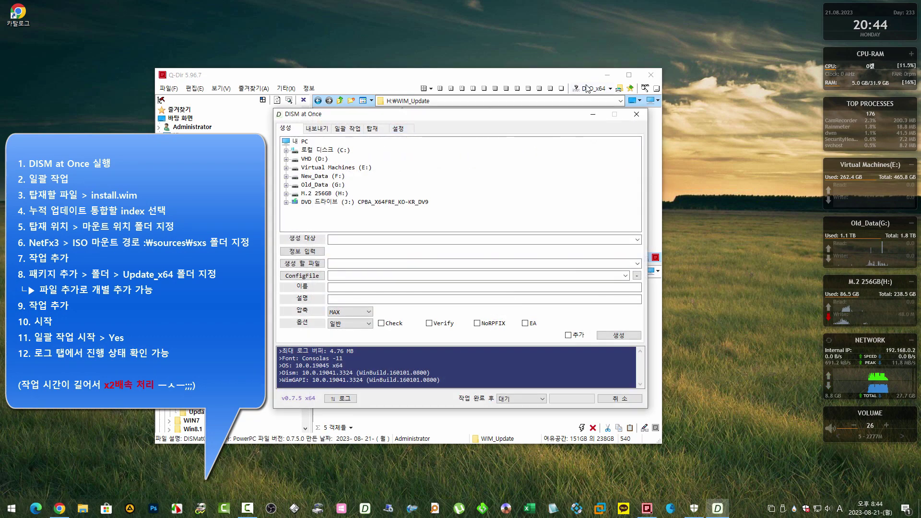
click(606, 74)
click(346, 128)
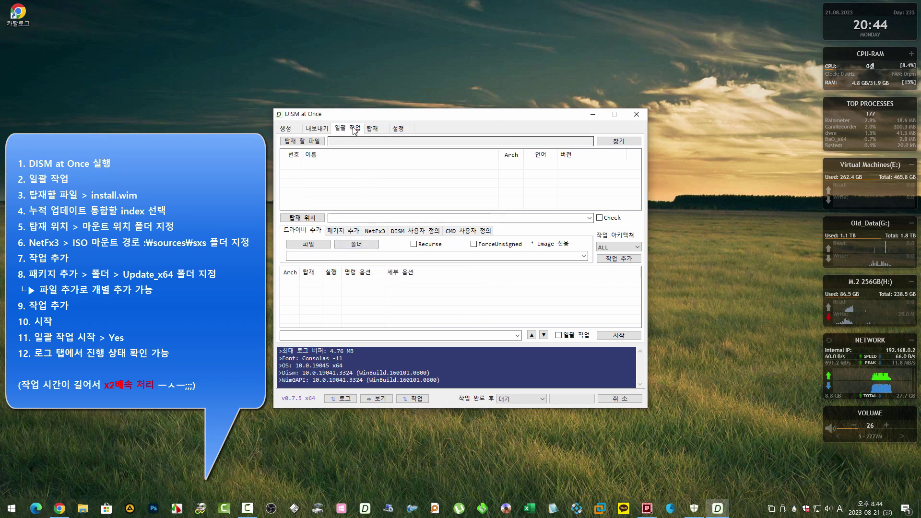
Load install.wim from H:\WIM_Update as the image file to mount for the batch job.
click(303, 141)
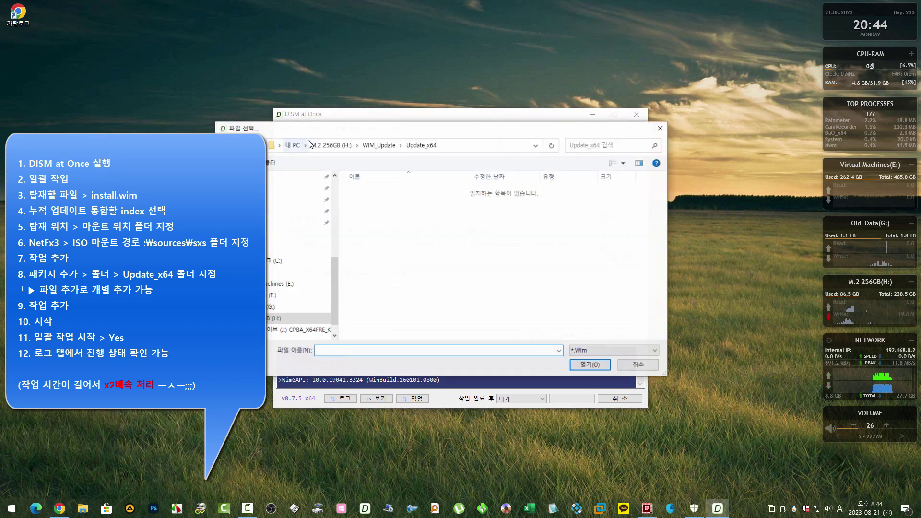
click(331, 145)
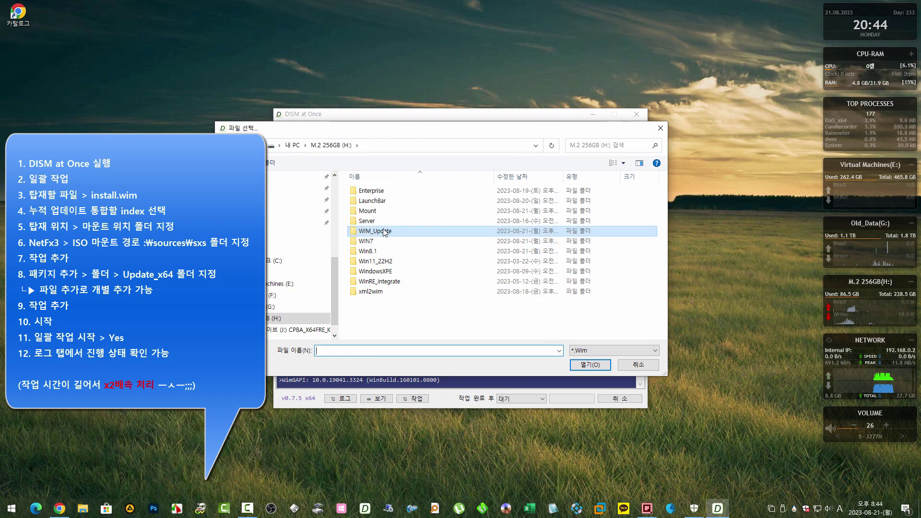
double_click(379, 232)
click(376, 201)
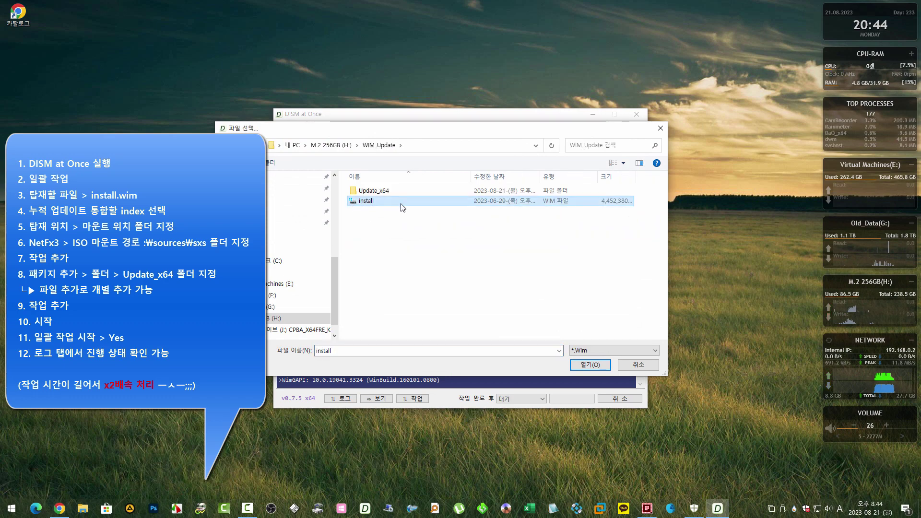
double_click(417, 203)
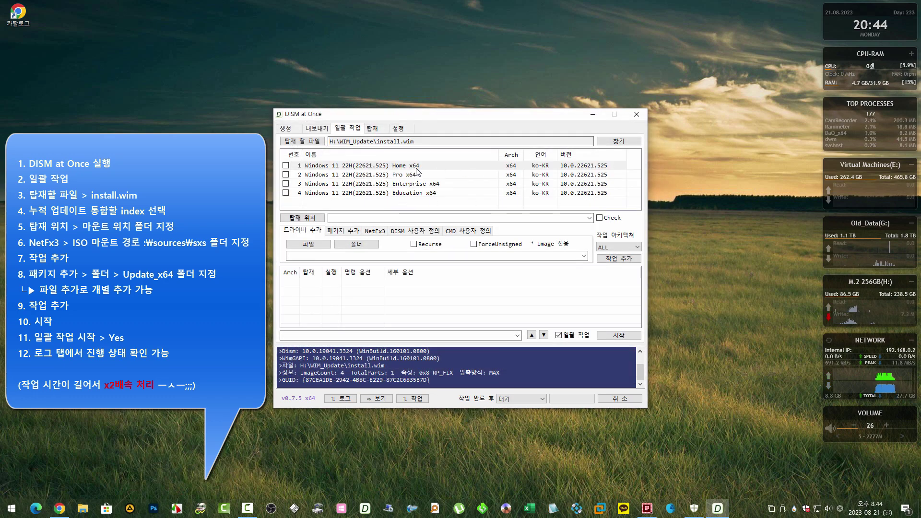
Look through the four Windows 11 editions in the image and mark only index 2, Pro x64, for processing.
click(416, 167)
click(418, 175)
click(420, 184)
click(422, 193)
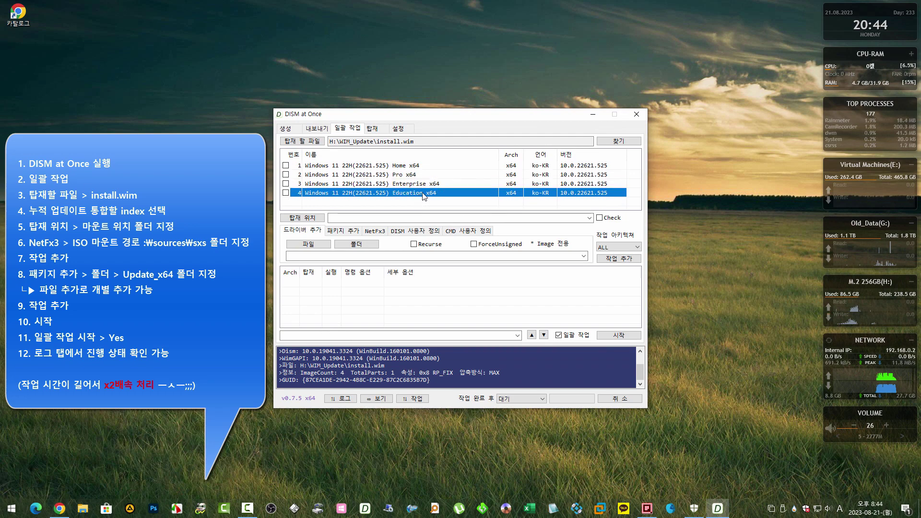
click(583, 174)
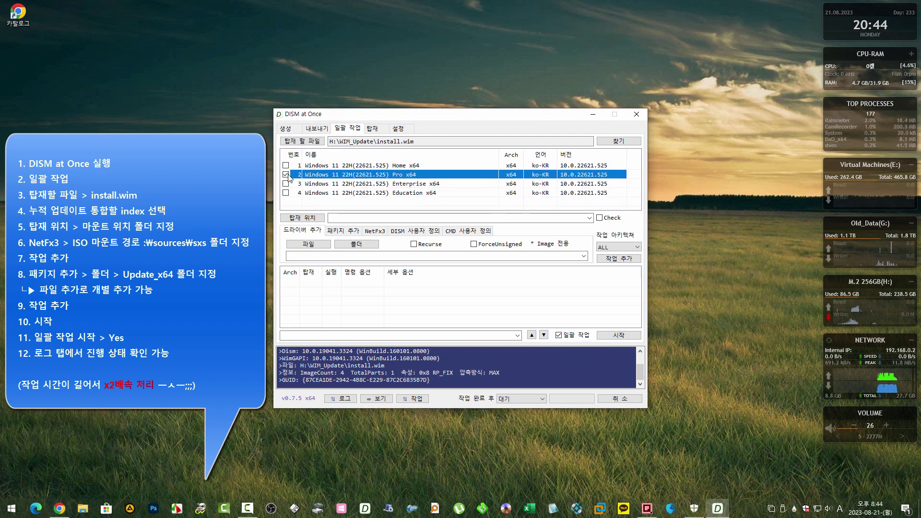
Set the image's mount location to the H:\Mount folder.
click(300, 218)
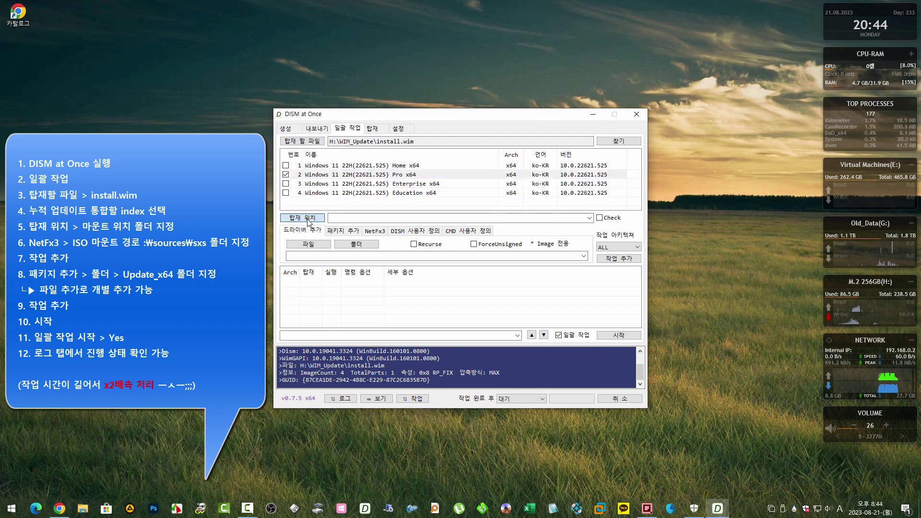
click(331, 145)
click(366, 212)
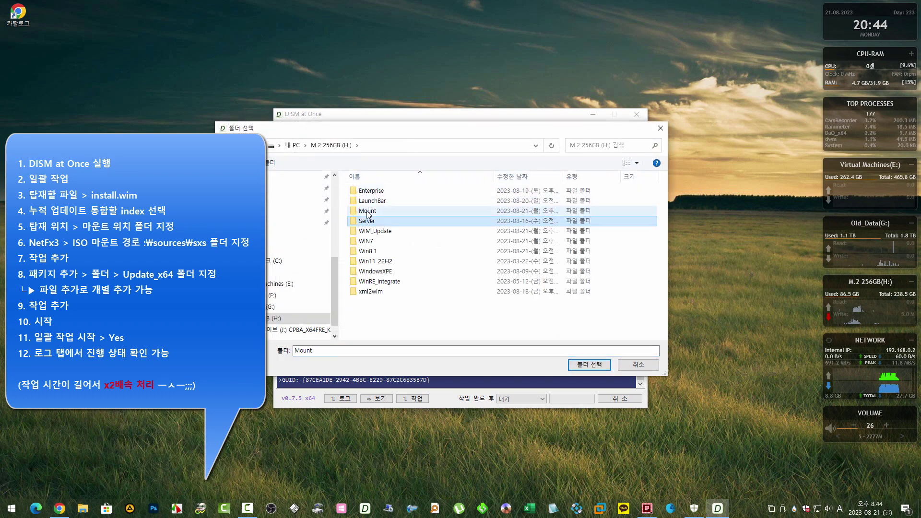
click(593, 367)
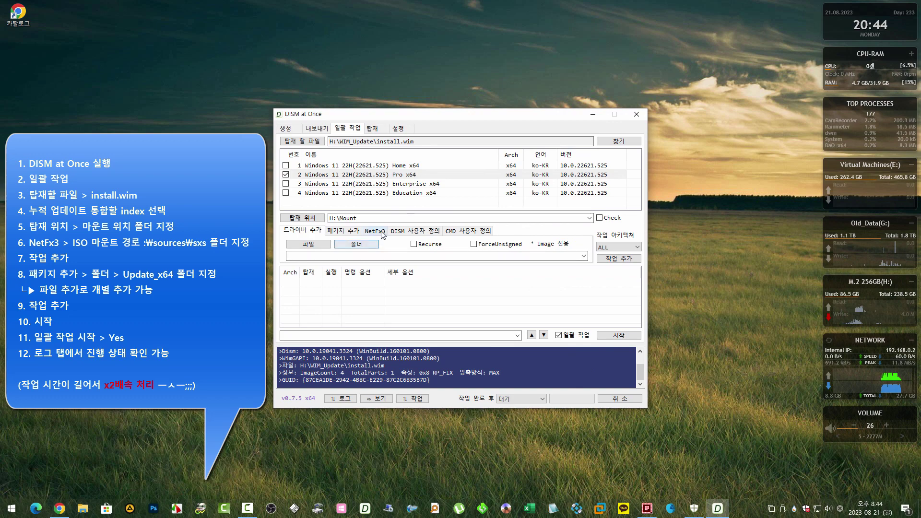
Add a NetFx3 feature job to the batch with J:\sources\sxs from the mounted ISO as its source folder.
click(382, 232)
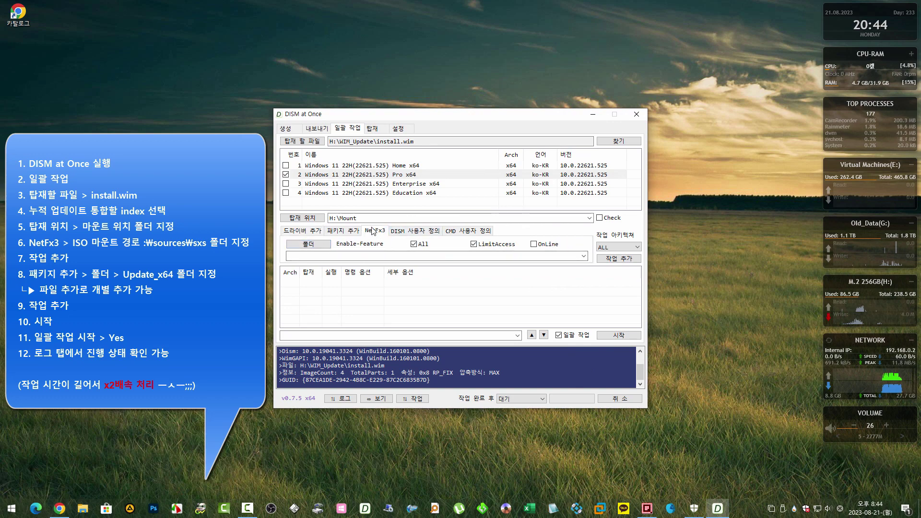
click(308, 244)
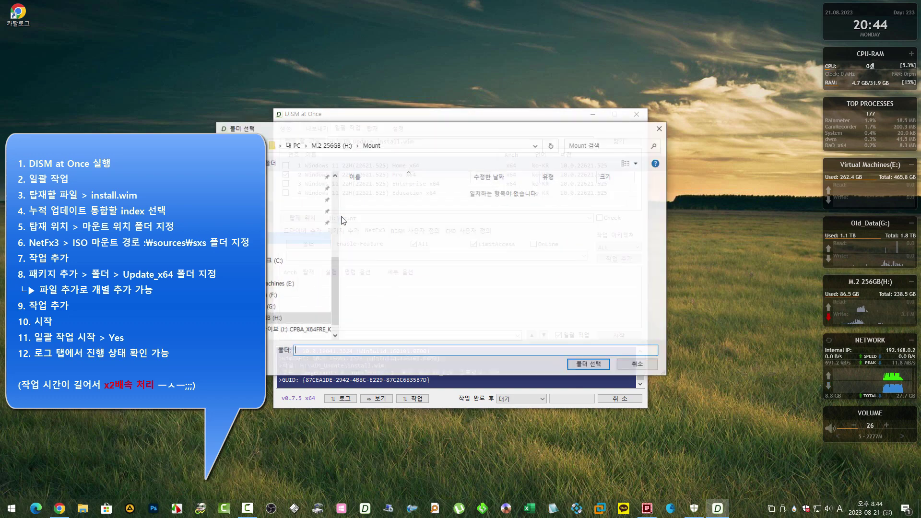
click(293, 145)
double_click(400, 320)
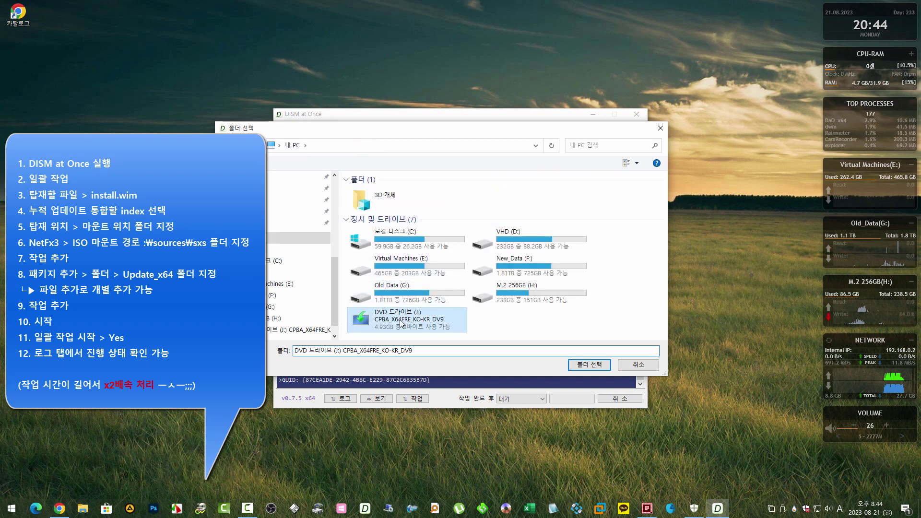
double_click(390, 212)
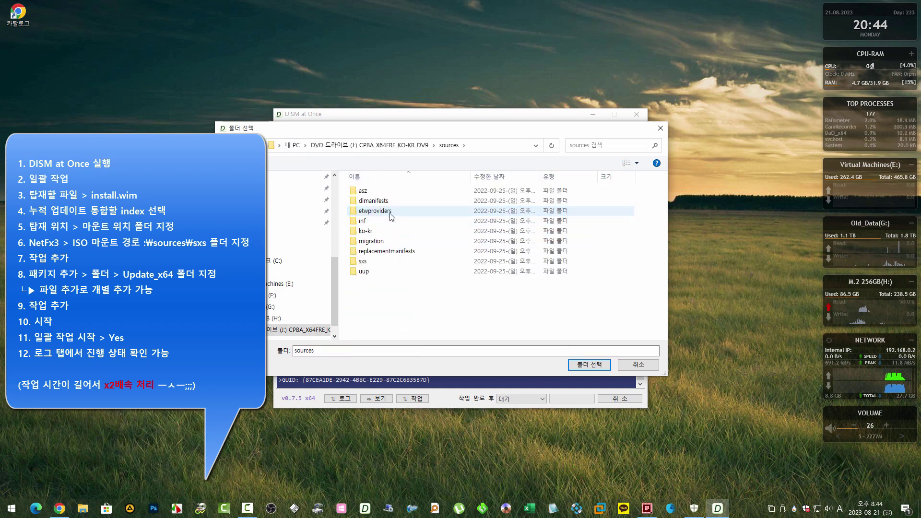
click(373, 263)
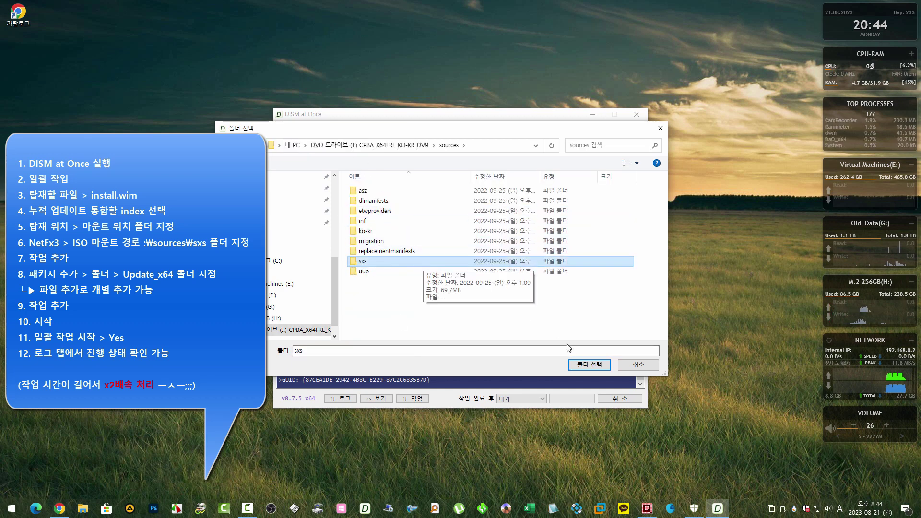
click(589, 364)
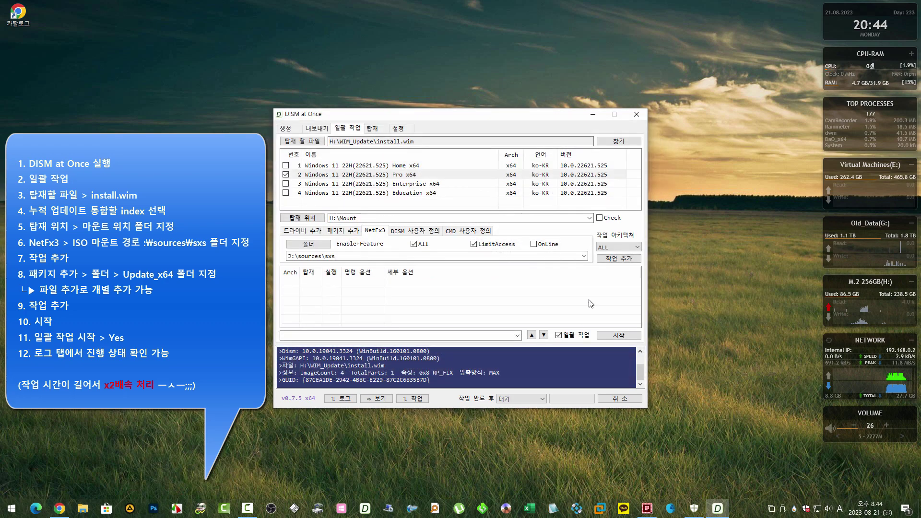
click(612, 261)
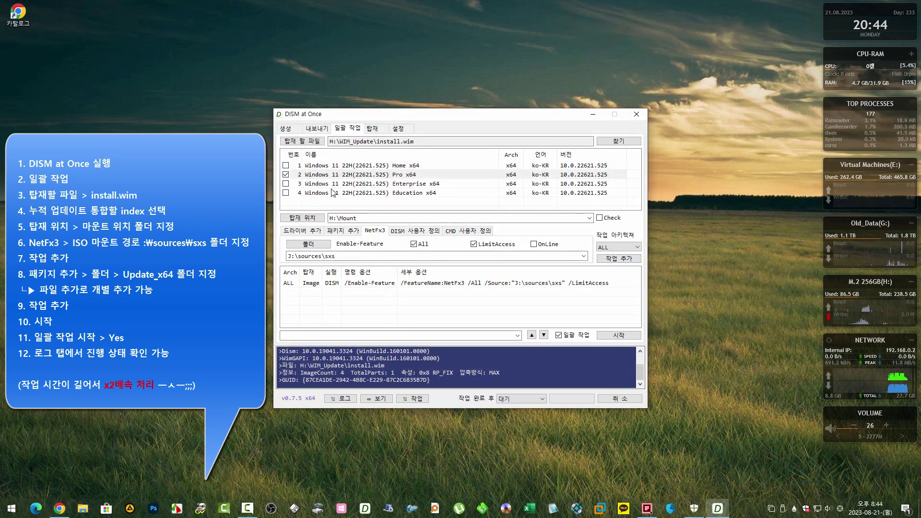
Add a package job to the batch that uses the whole H:\WIM_Update\Update_x64 folder.
click(337, 232)
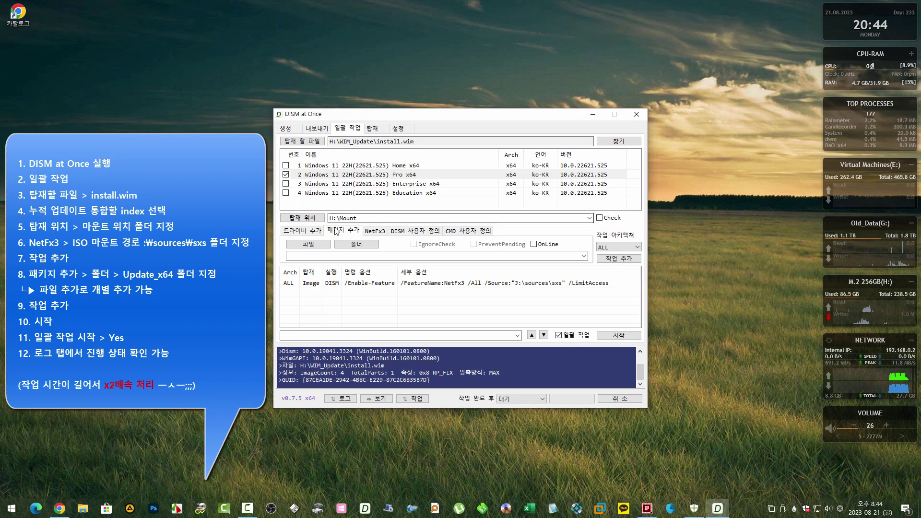
click(356, 244)
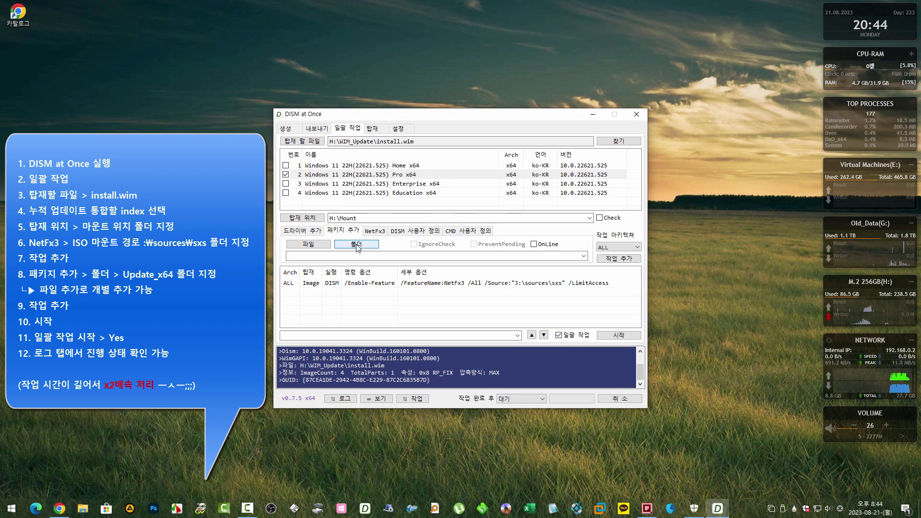
scroll(297, 216, up, 5)
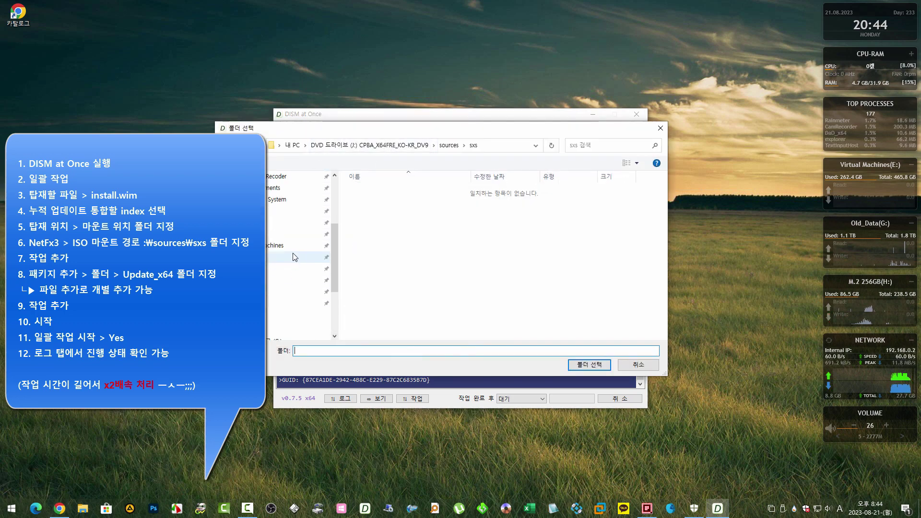
click(276, 199)
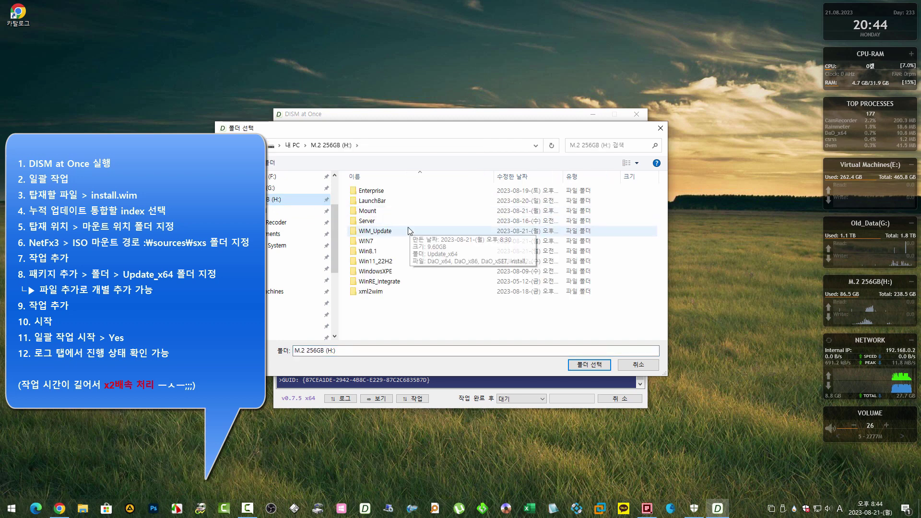
double_click(369, 233)
double_click(414, 192)
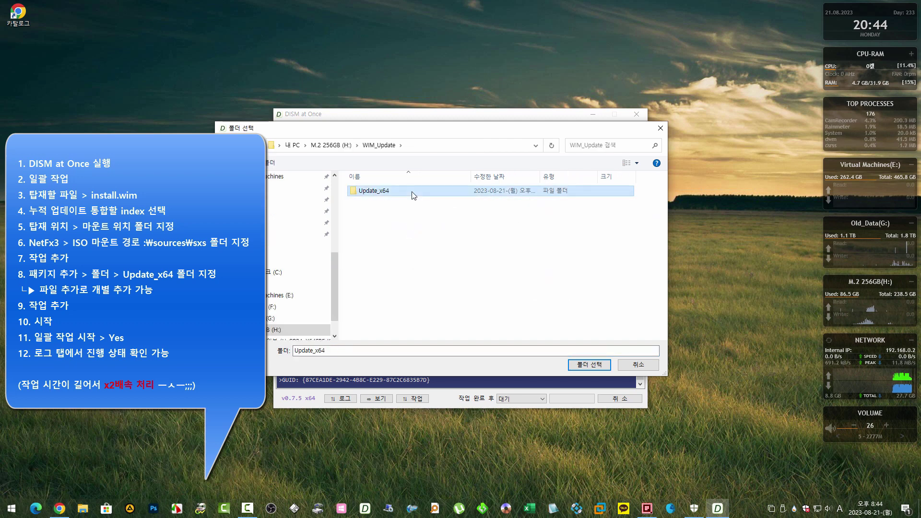
click(578, 367)
click(614, 260)
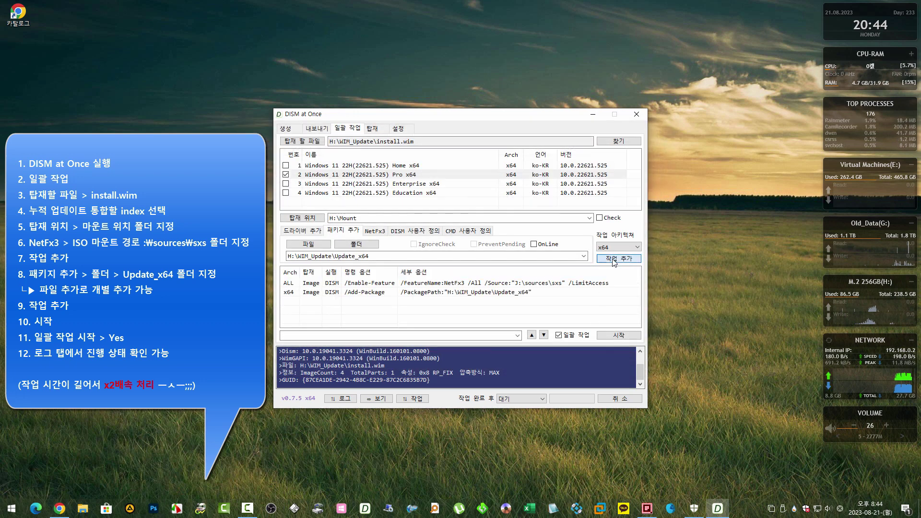
Review the queued NetFx3 and Add-Package jobs, start the batch process with confirmation, and expand the log to follow its progress.
click(563, 284)
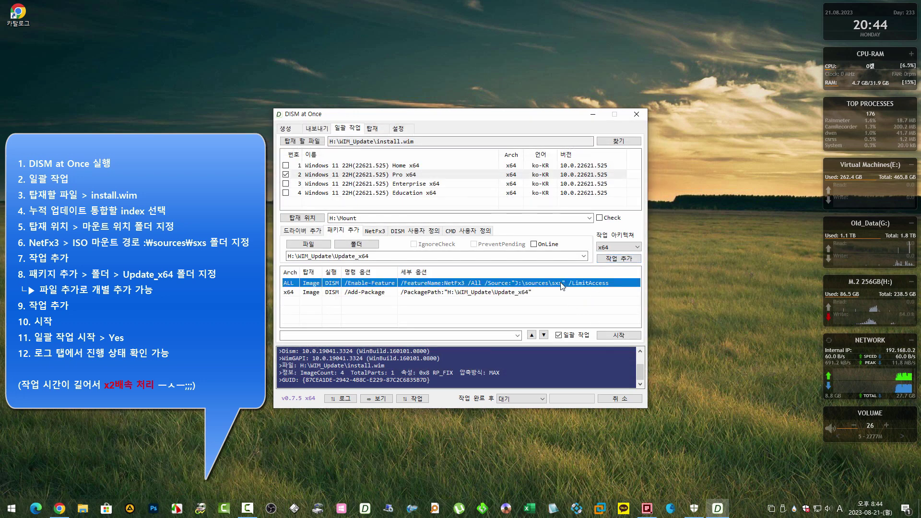
click(552, 293)
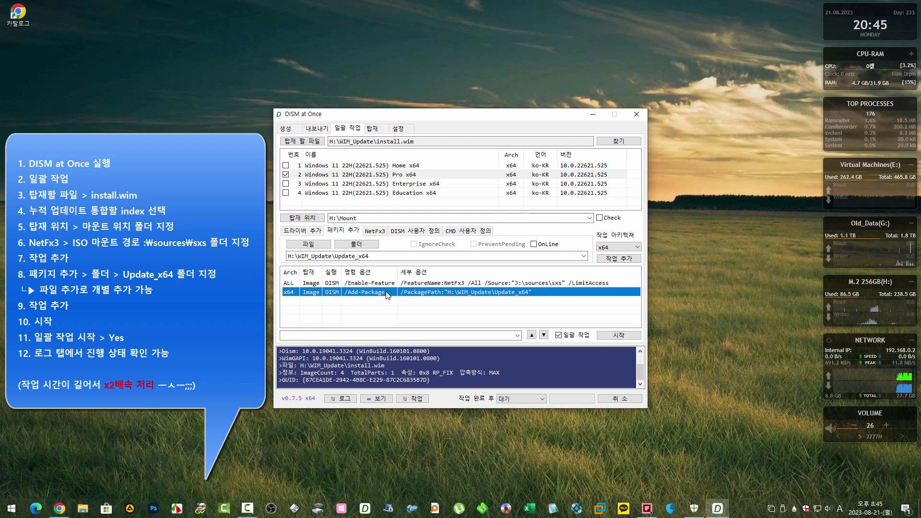
click(351, 284)
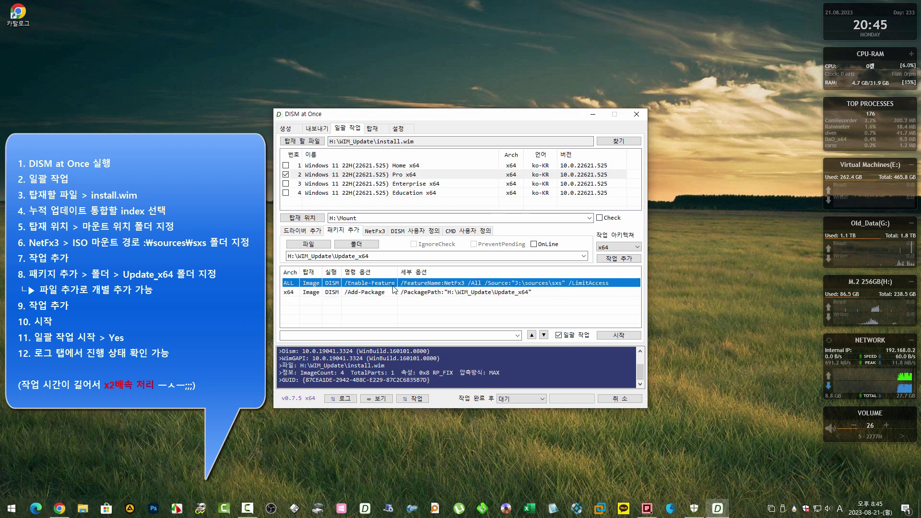
click(361, 293)
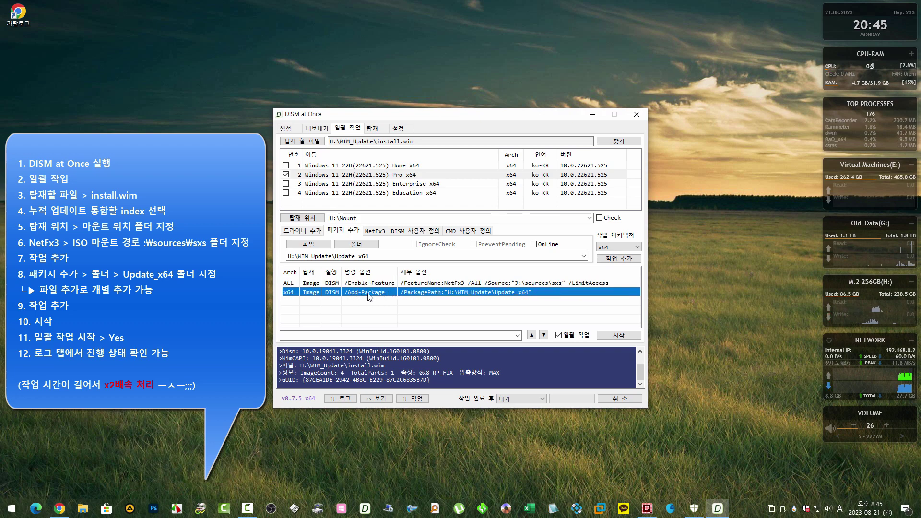
click(618, 336)
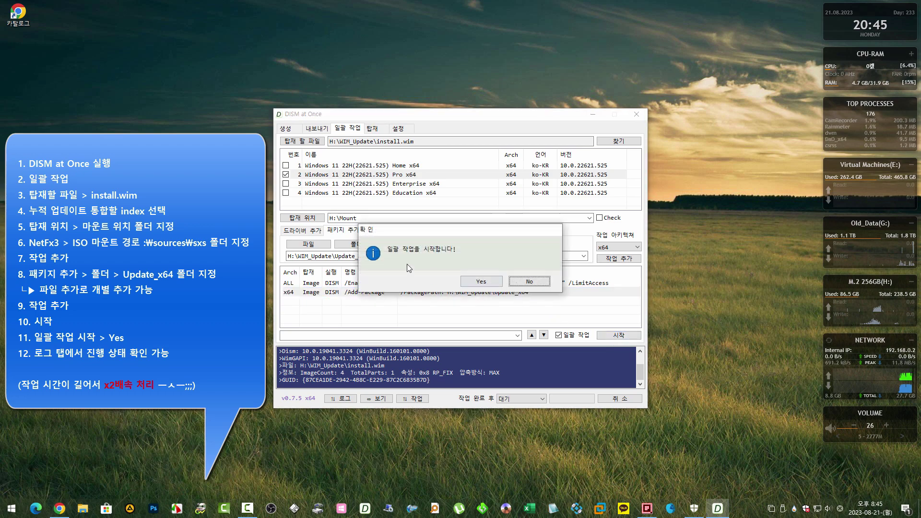
click(480, 282)
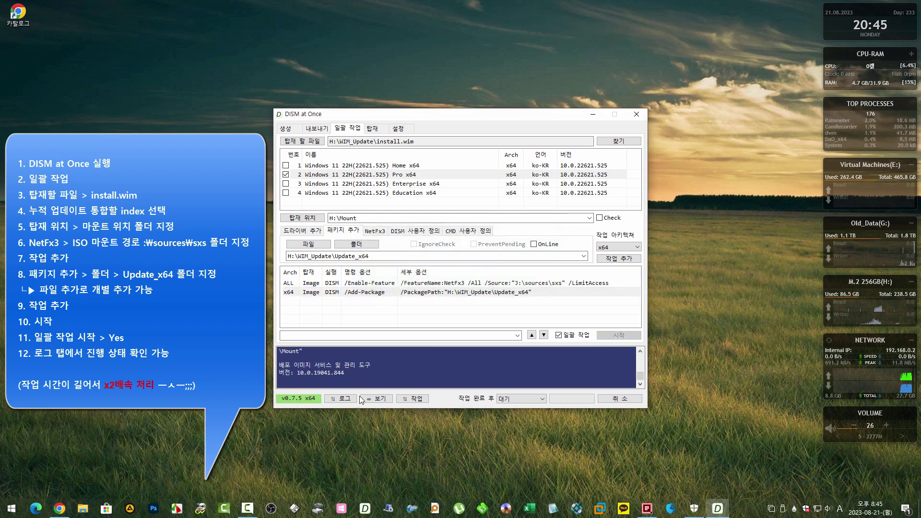
click(344, 399)
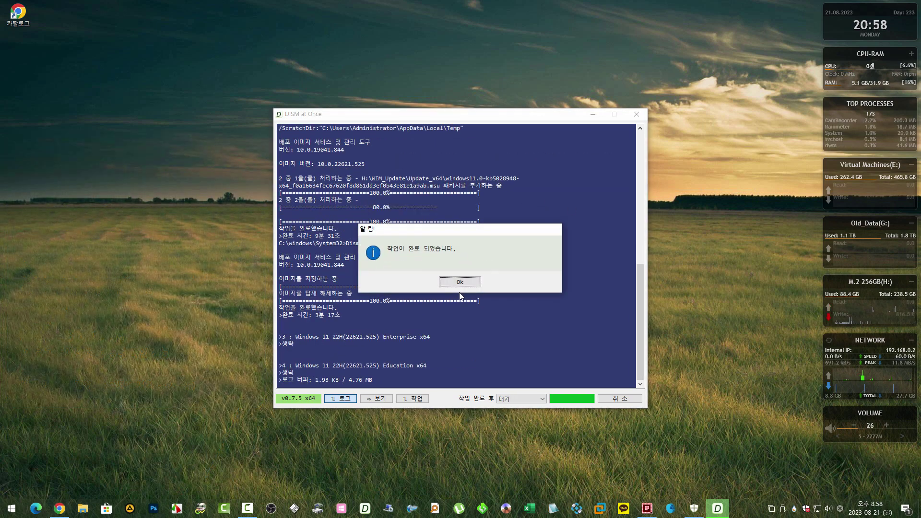
Close the completion message and highlight the package job's completion time in the log.
click(468, 283)
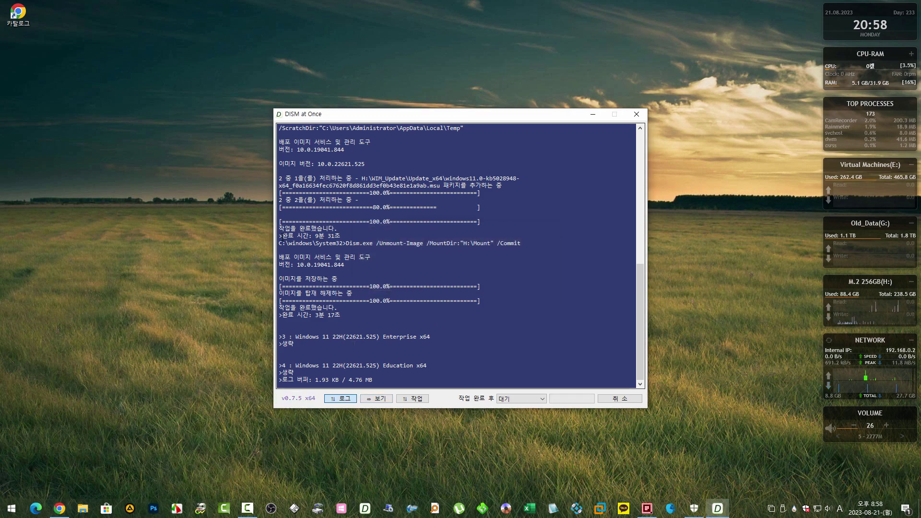
drag(280, 235, 342, 236)
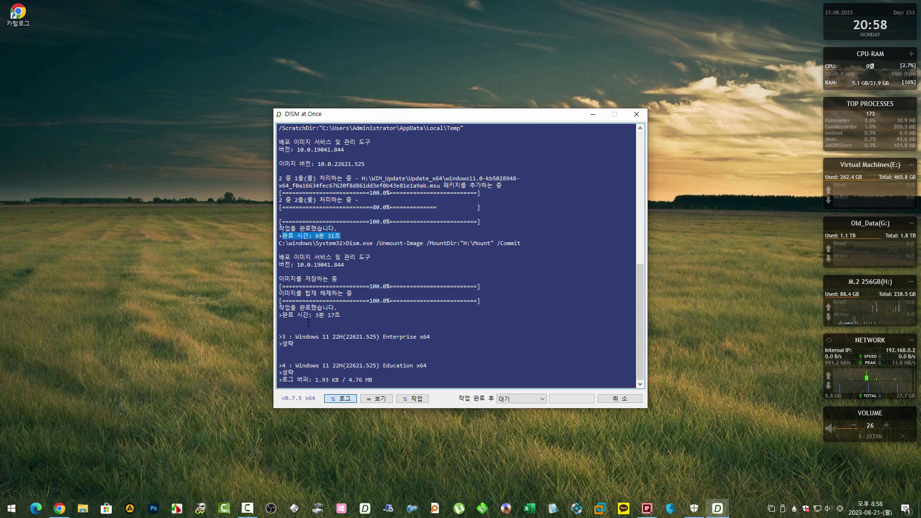
Highlight the image unmount's completion time in the log and collapse the log back to the batch job view.
drag(282, 316, 341, 315)
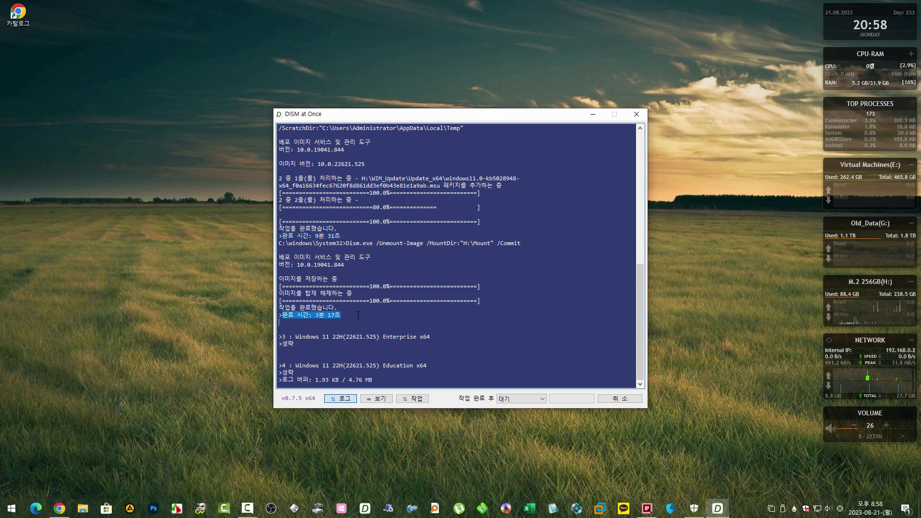
click(341, 315)
click(341, 399)
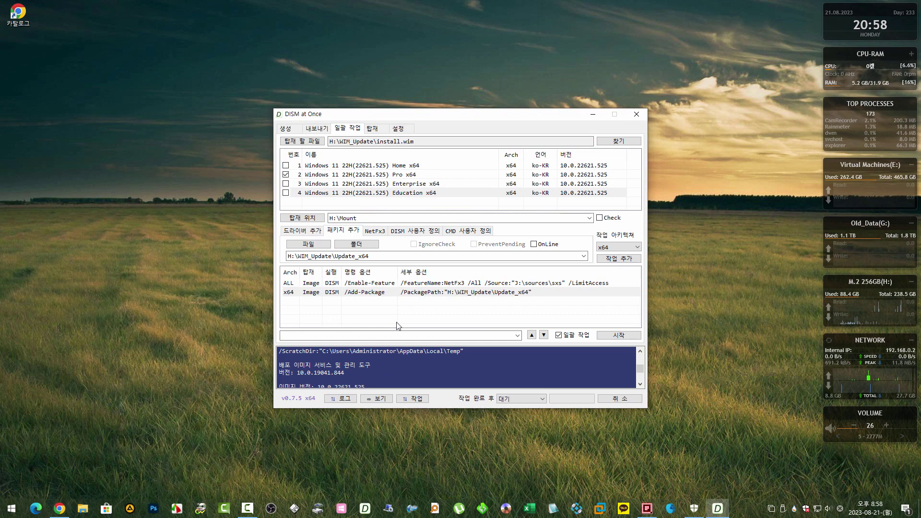
Reload H:\WIM_Update\install.wim as the image to mount and inspect the Pro index's version.
click(317, 143)
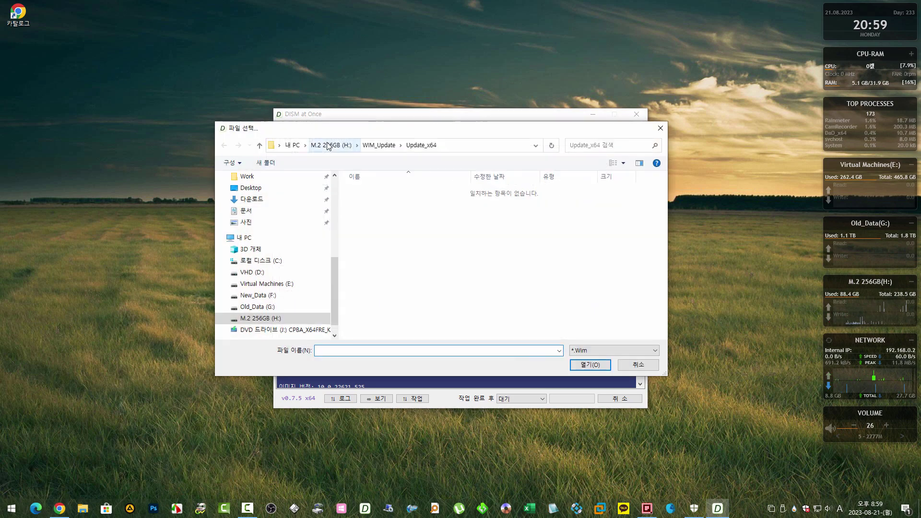
click(379, 145)
double_click(363, 200)
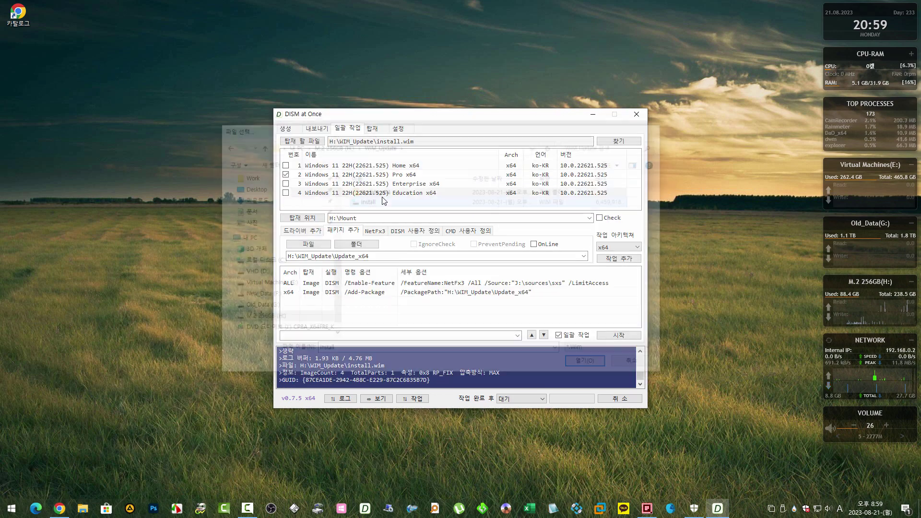
click(597, 175)
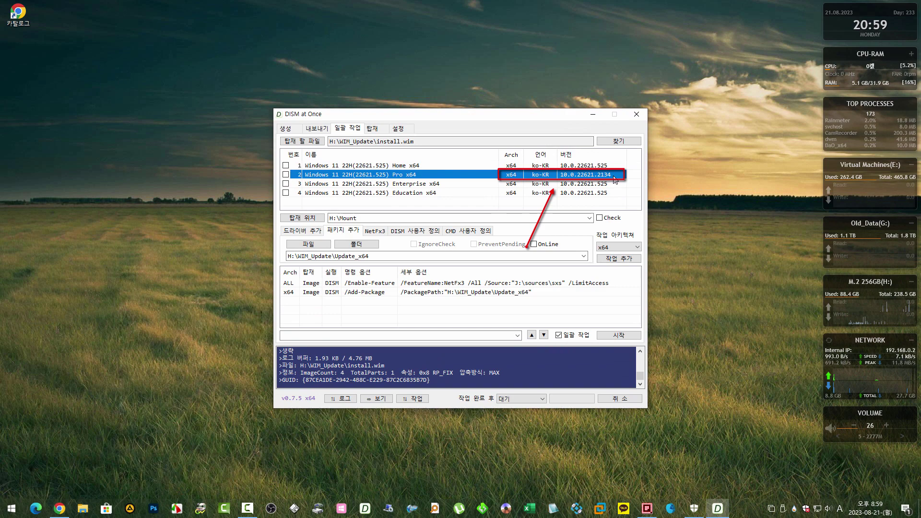
Clear the queued batch jobs and set H:\Win11_22H2\NVMe Driver as the source folder for adding drivers.
right_click(451, 301)
click(479, 317)
click(317, 233)
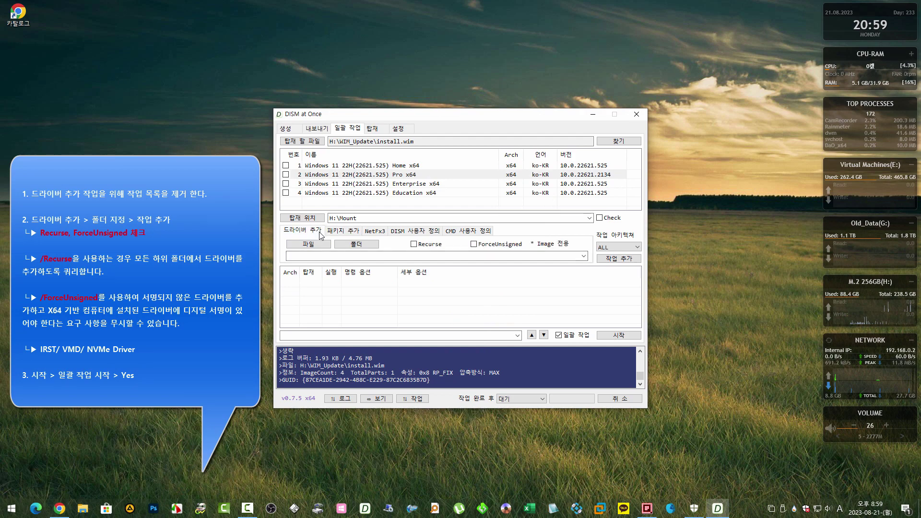
click(357, 245)
click(342, 146)
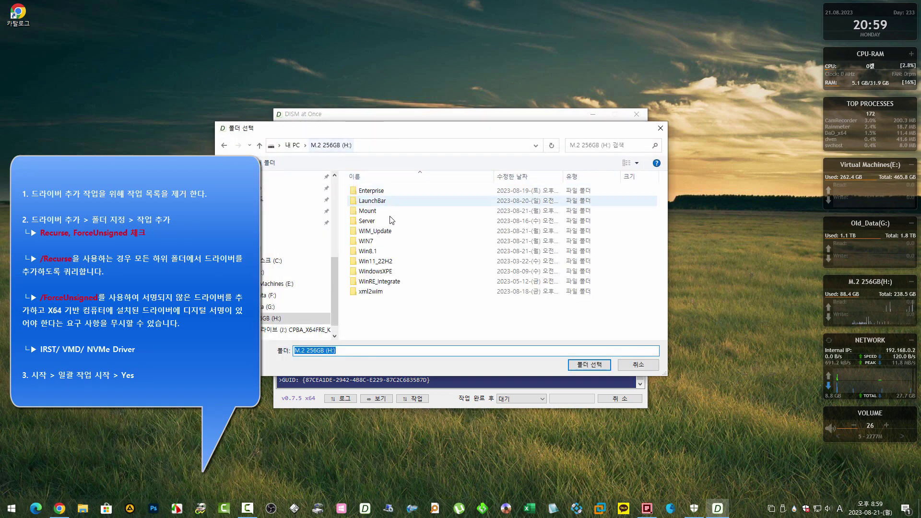
double_click(374, 262)
click(392, 191)
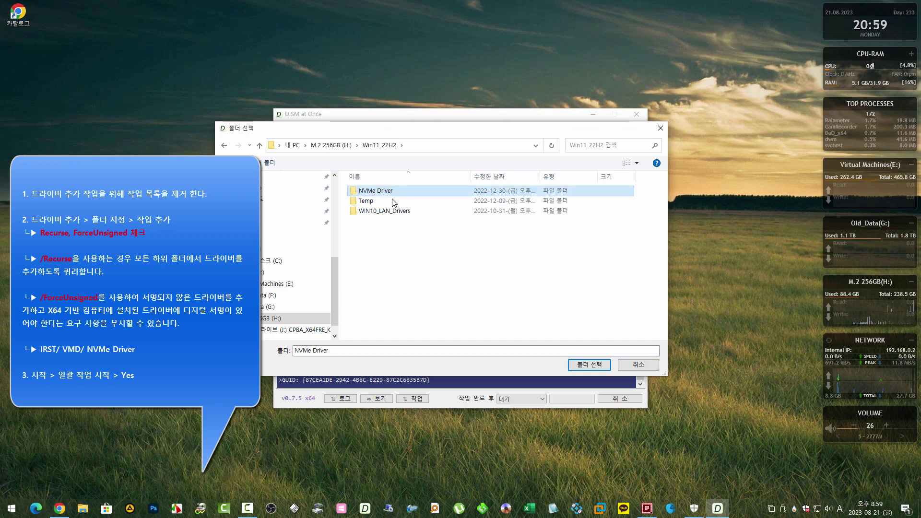
key(Return)
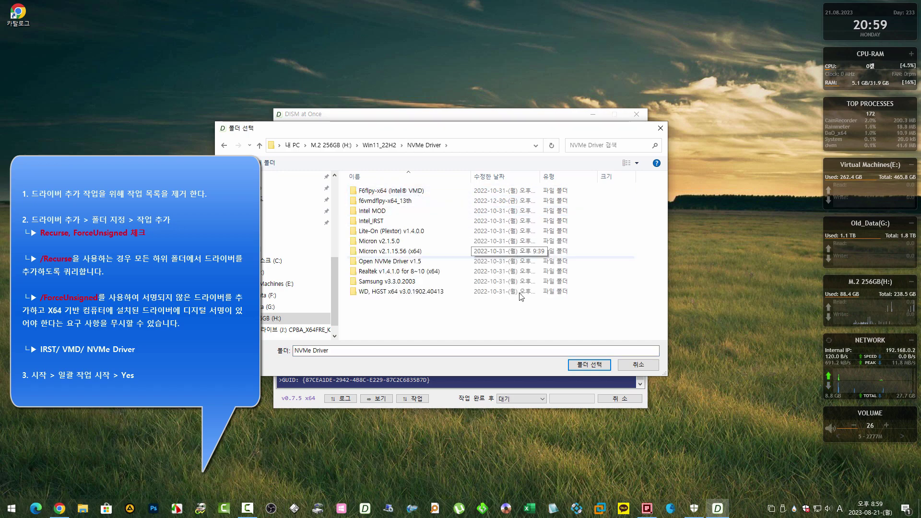
click(588, 365)
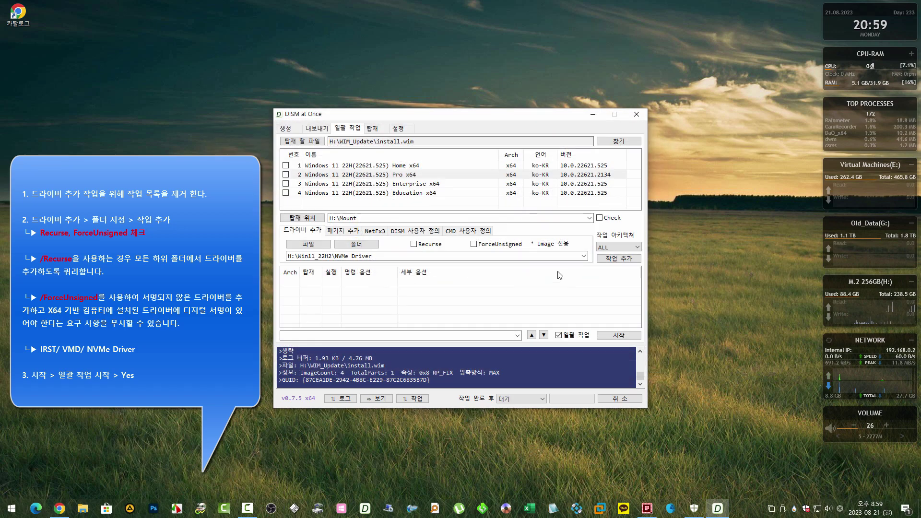
Enable Recurse and ForceUnsigned, and add the NVMe driver job to the batch list.
click(432, 244)
click(498, 245)
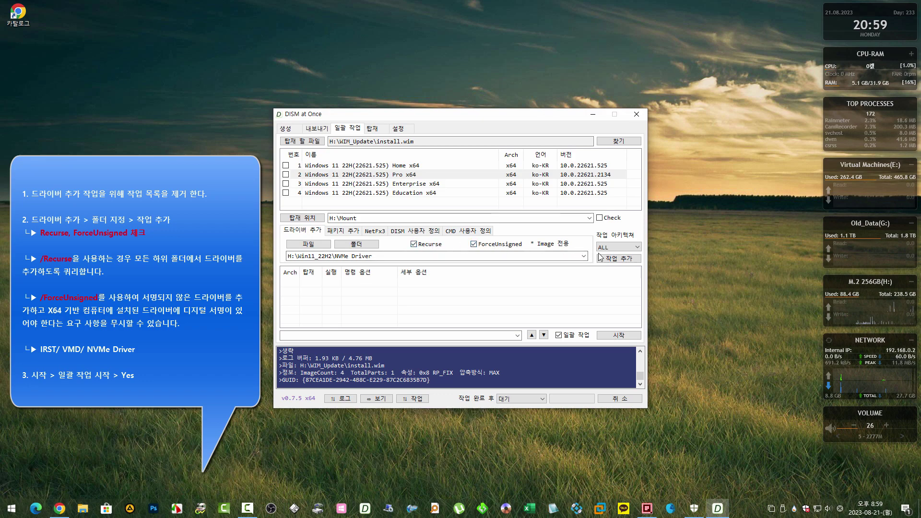
click(613, 259)
click(500, 284)
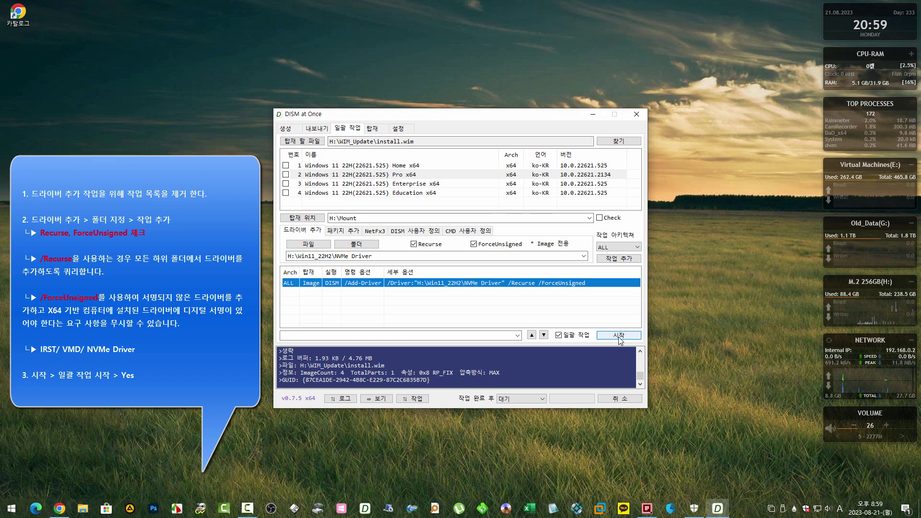
Check the Pro index for processing and start the batch process with confirmation.
click(286, 174)
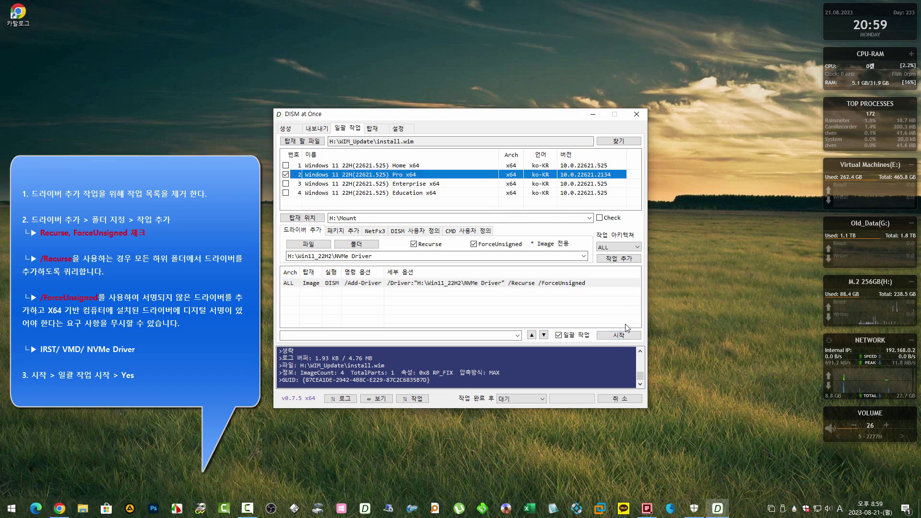
click(611, 336)
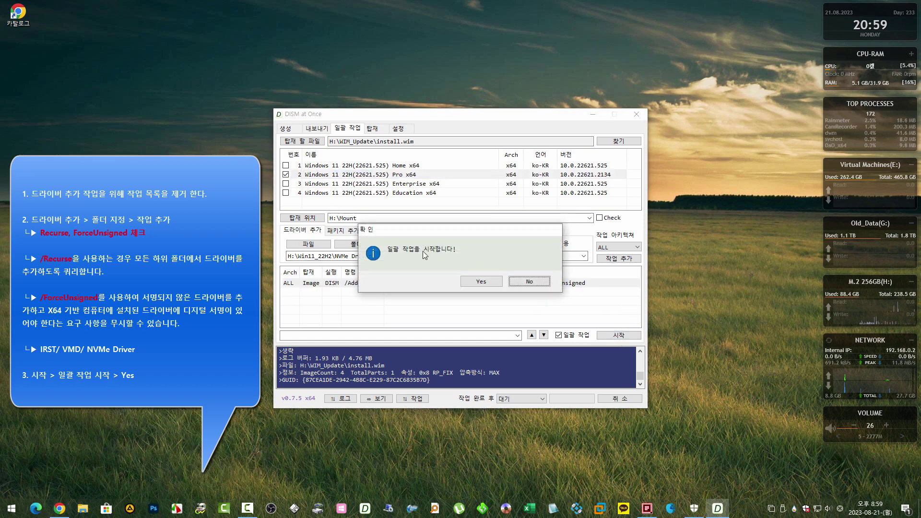
click(477, 282)
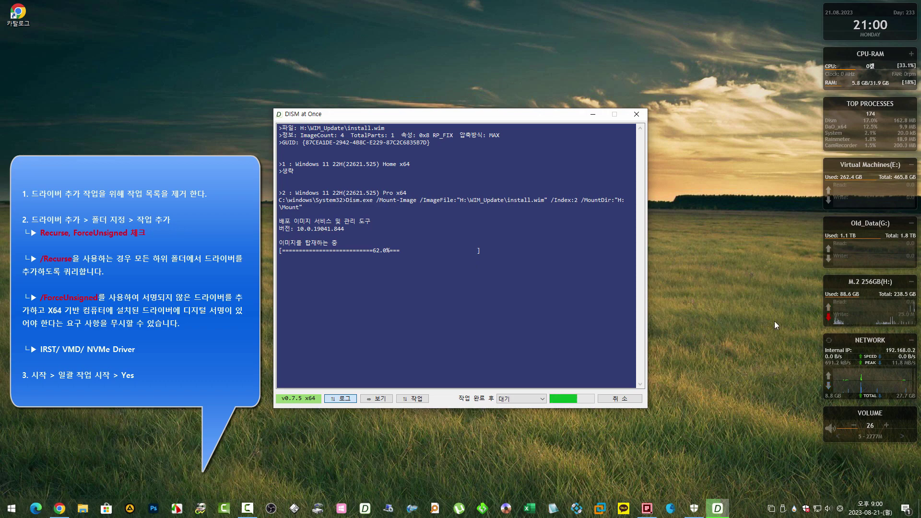
Check the real-time protection setting in Windows Security and move its window out of the way.
click(806, 508)
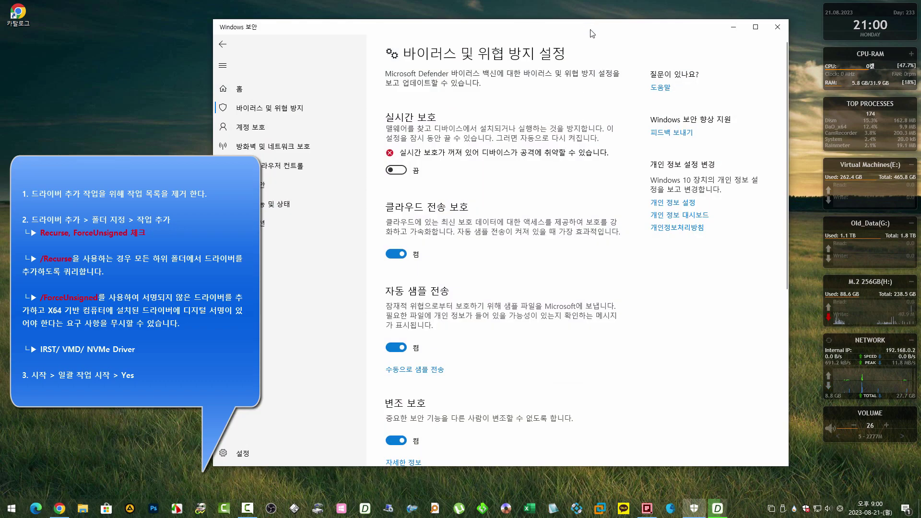
drag(590, 30, 920, 30)
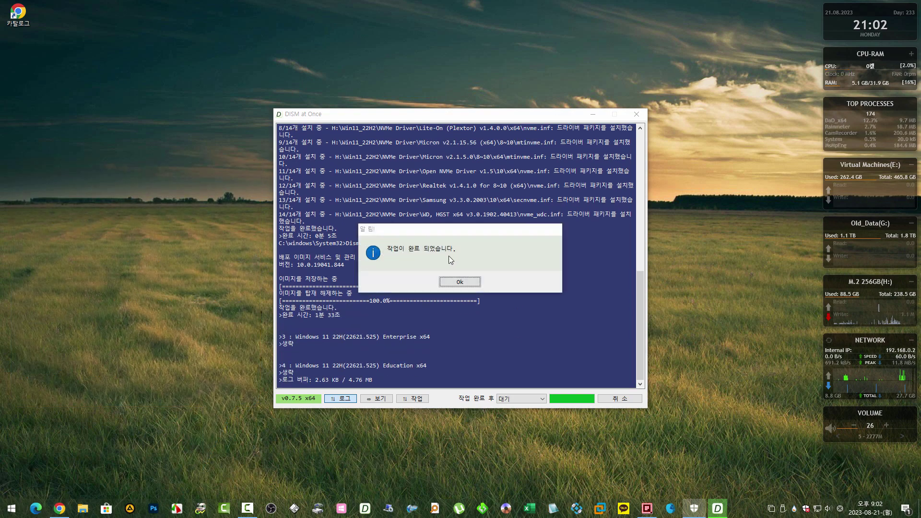
Close the completion message, highlight the completion-time line in the driver batch log, and collapse the log.
click(460, 283)
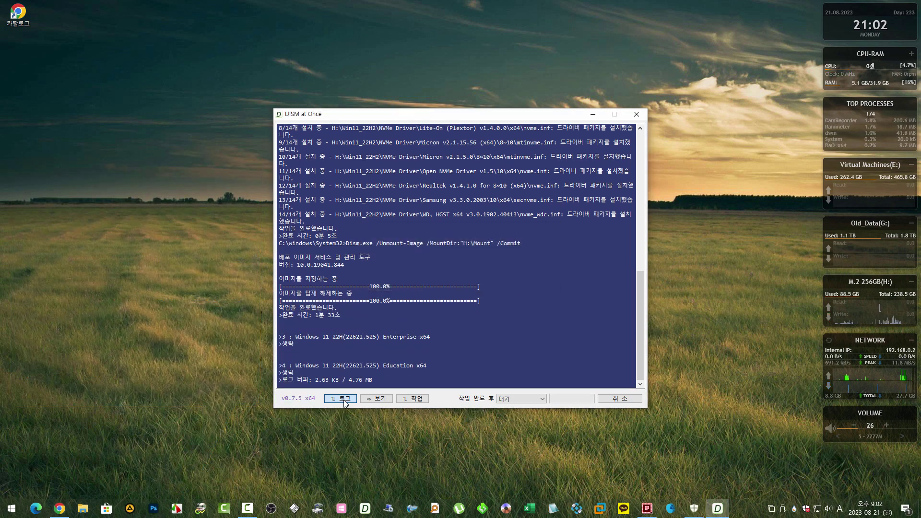
double_click(288, 314)
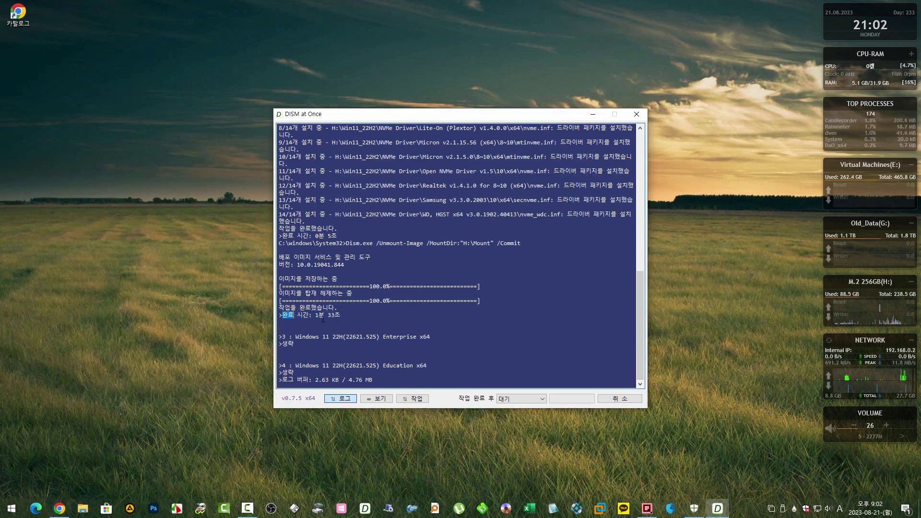
click(344, 398)
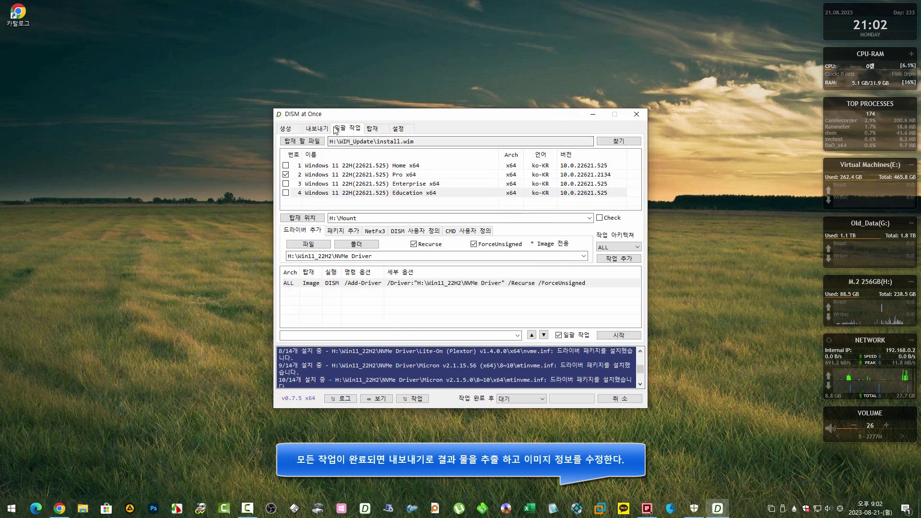
Load H:\WIM_Update\install.wim as the source file for the image export.
click(316, 129)
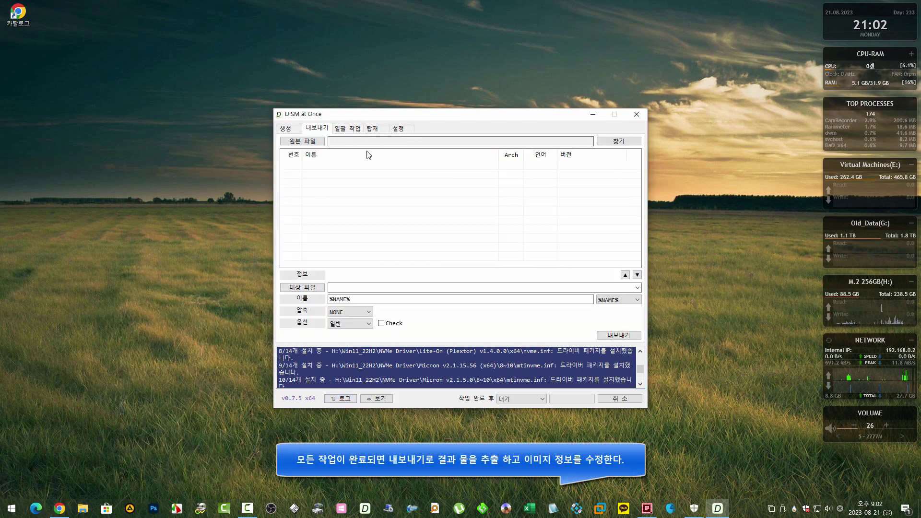
click(314, 142)
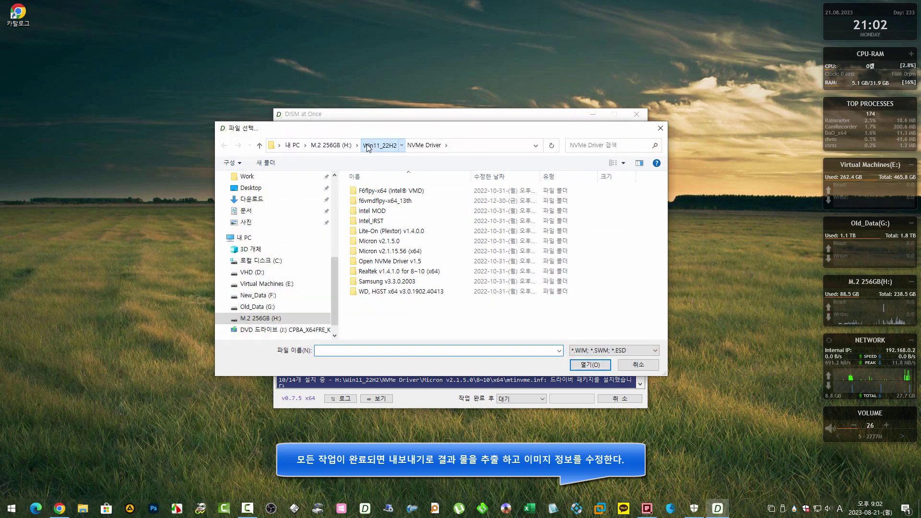
click(368, 145)
click(340, 146)
double_click(391, 232)
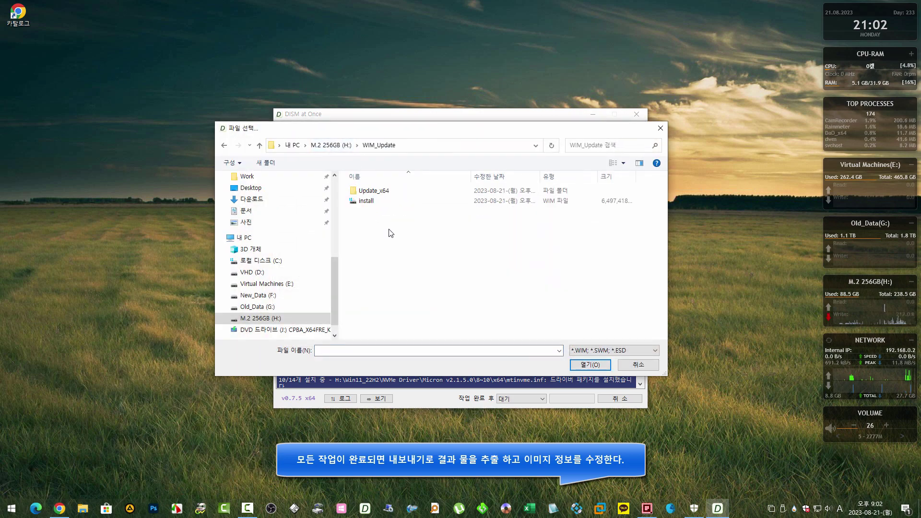
double_click(393, 203)
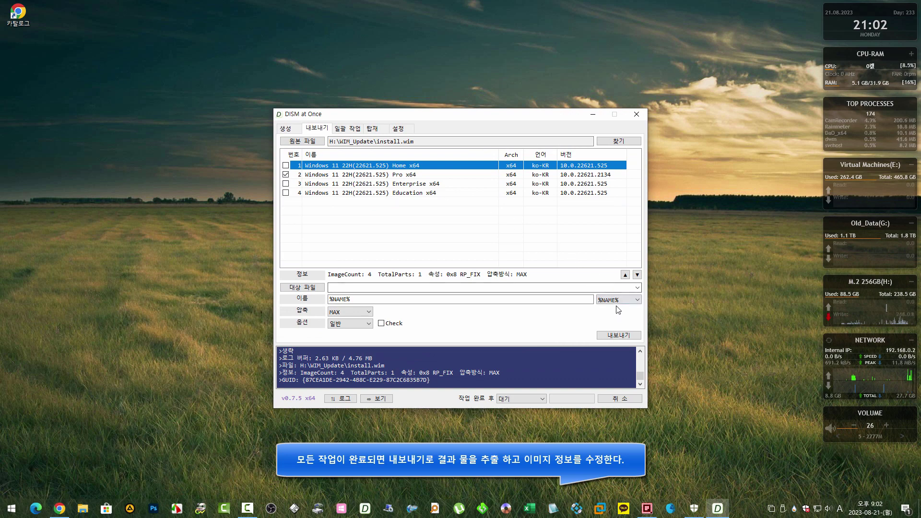
Export the Pro index to H:\WIM_Update\install_new.wim, confirming the start and closing the completion message.
click(308, 288)
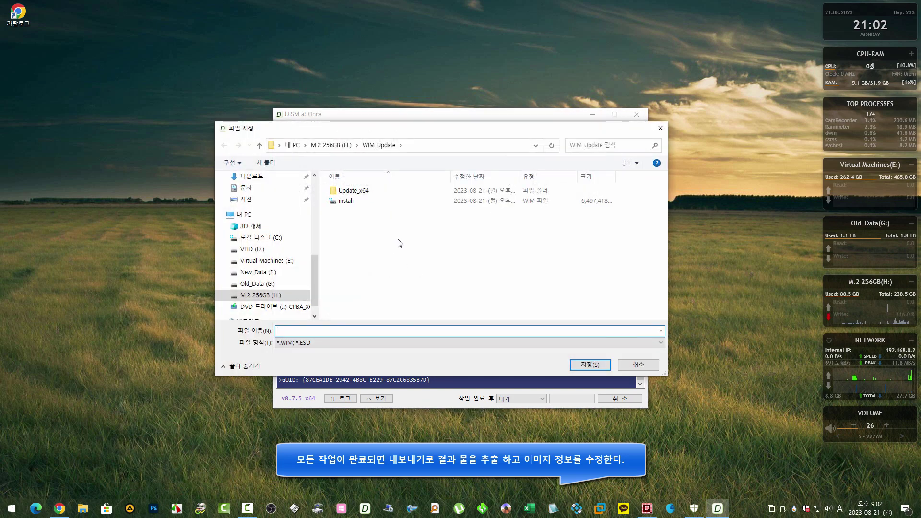
text(install)
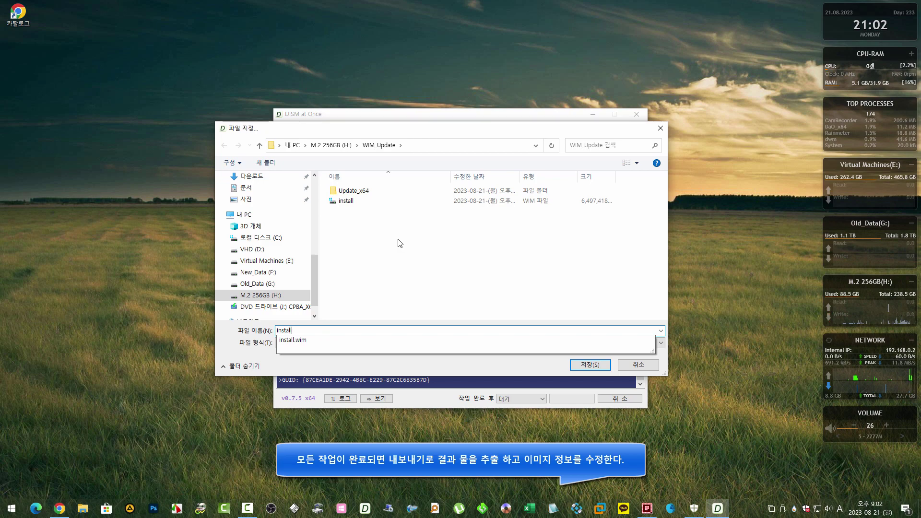
text(_new)
key(Return)
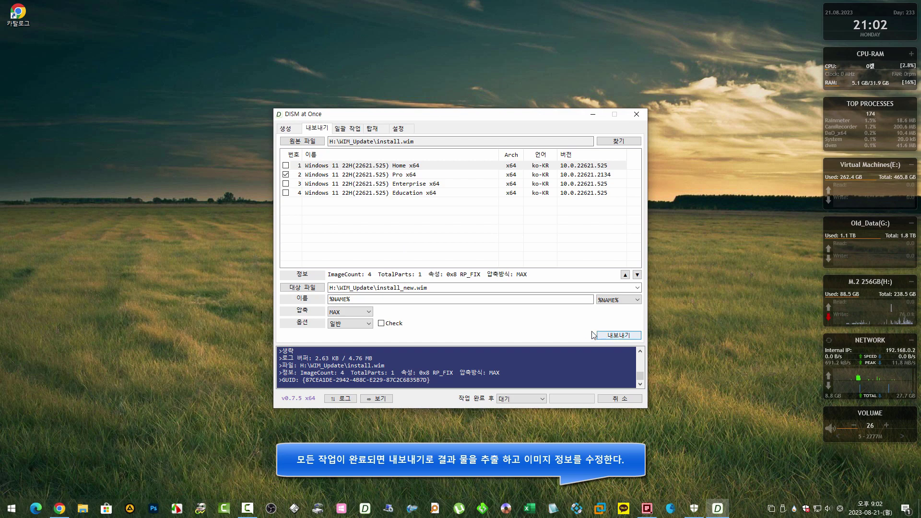
click(614, 336)
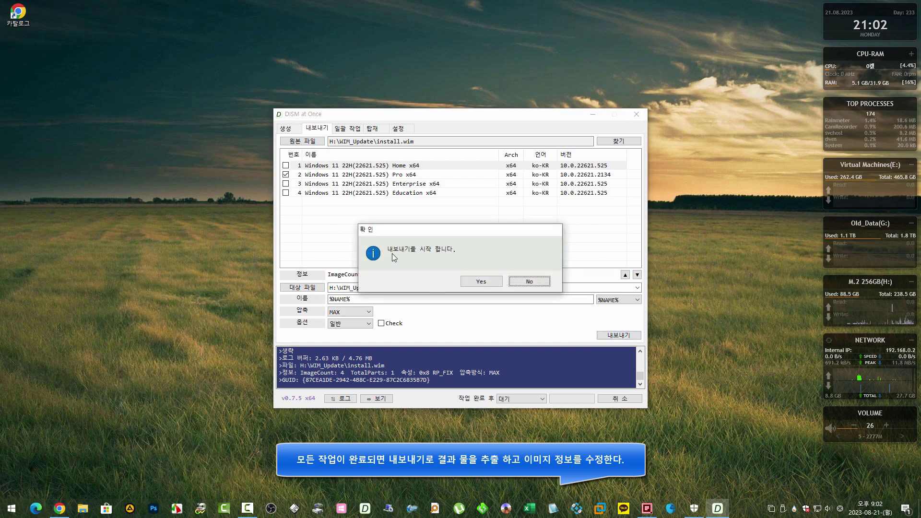
click(470, 280)
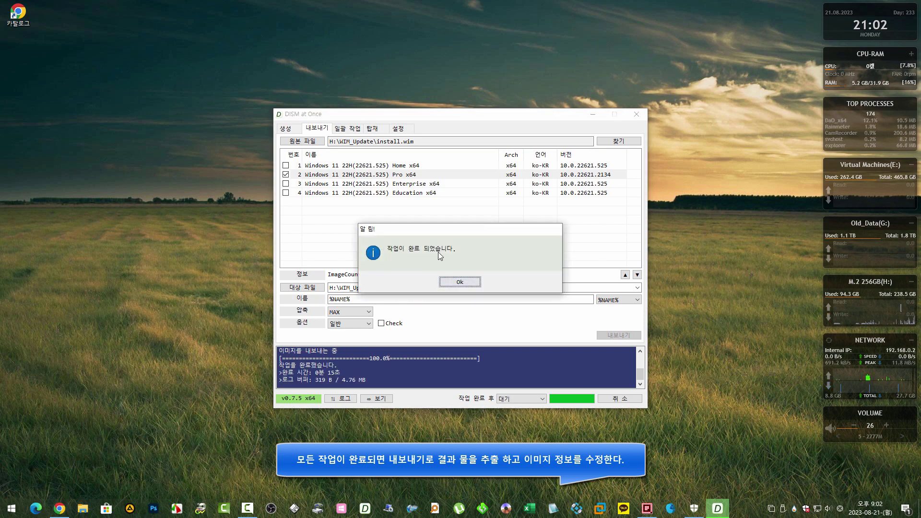
click(469, 282)
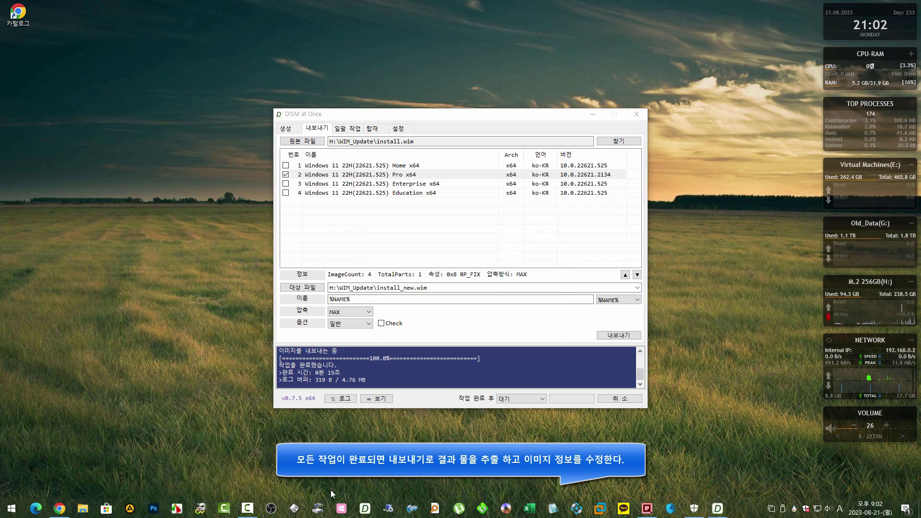
Load H:\WIM_Update\install_new.wim as the setup file in EasyWinSetup, check its image name and description, and close the window.
click(340, 508)
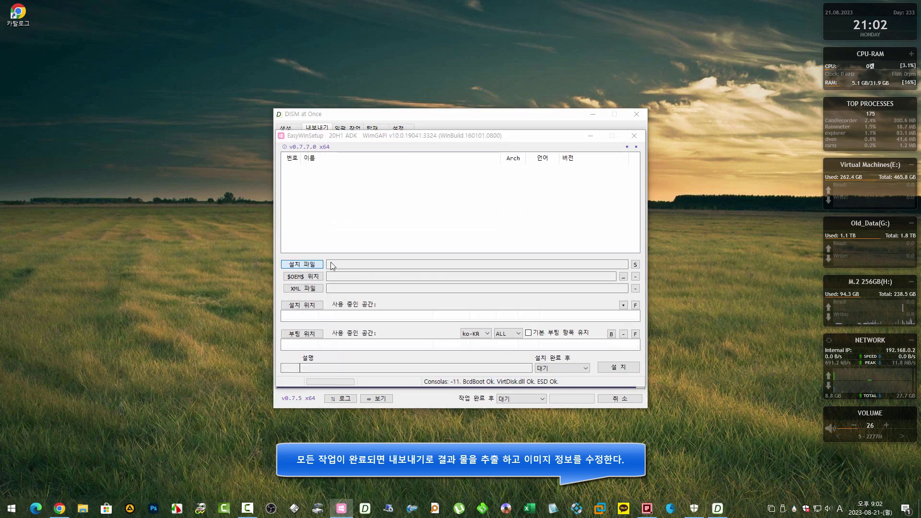
click(304, 264)
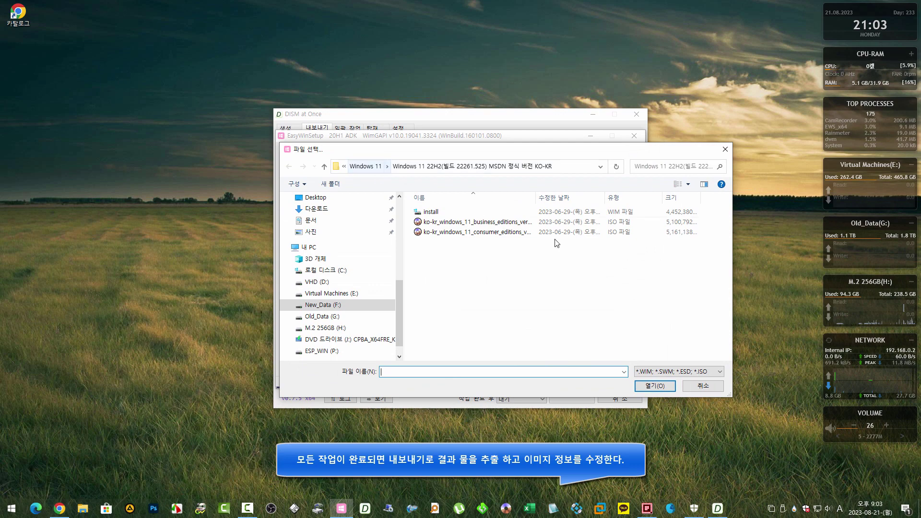
scroll(349, 259, up, 3)
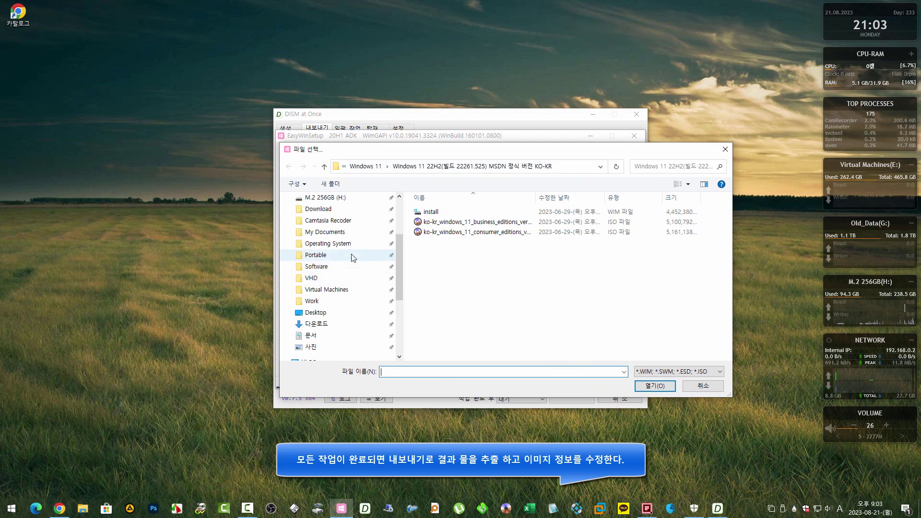
click(344, 198)
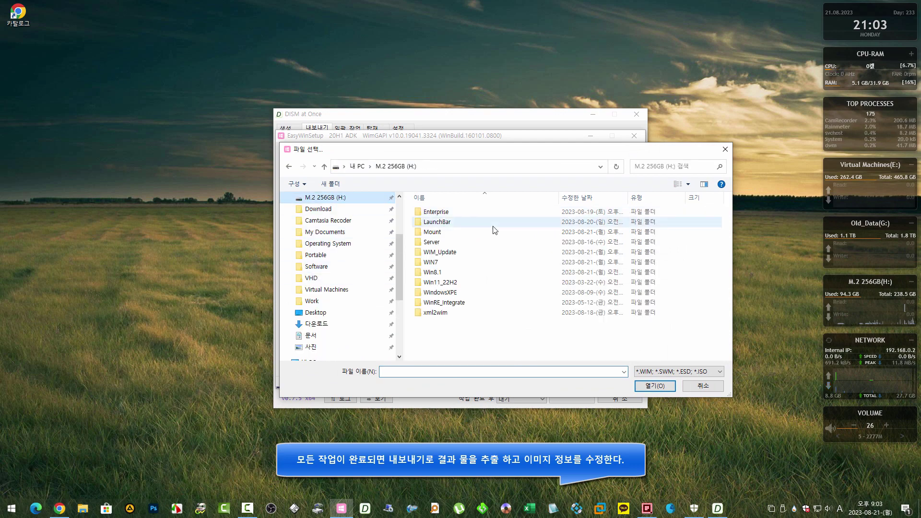
double_click(477, 252)
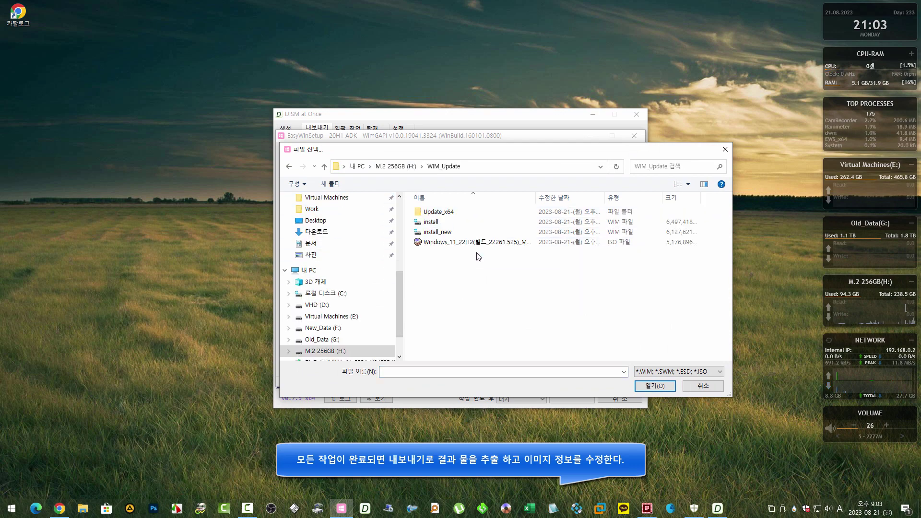
double_click(701, 197)
click(698, 232)
double_click(606, 197)
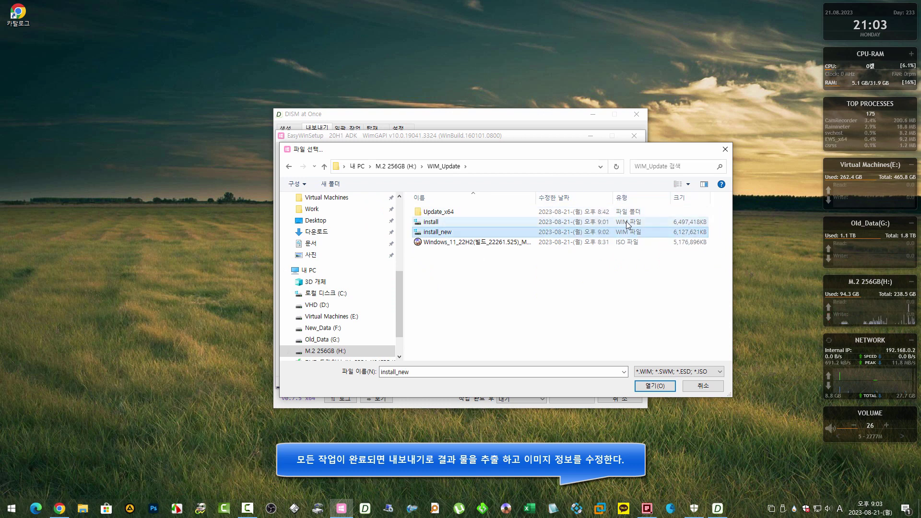
double_click(504, 236)
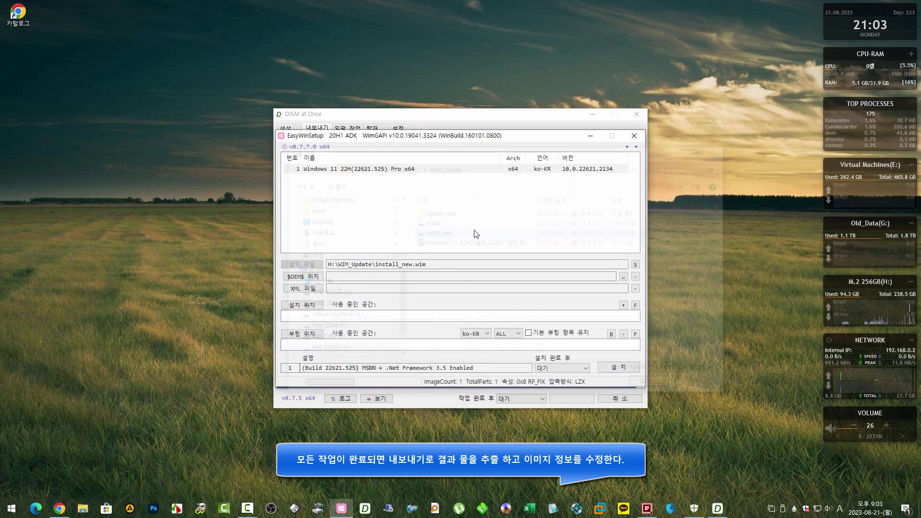
click(602, 170)
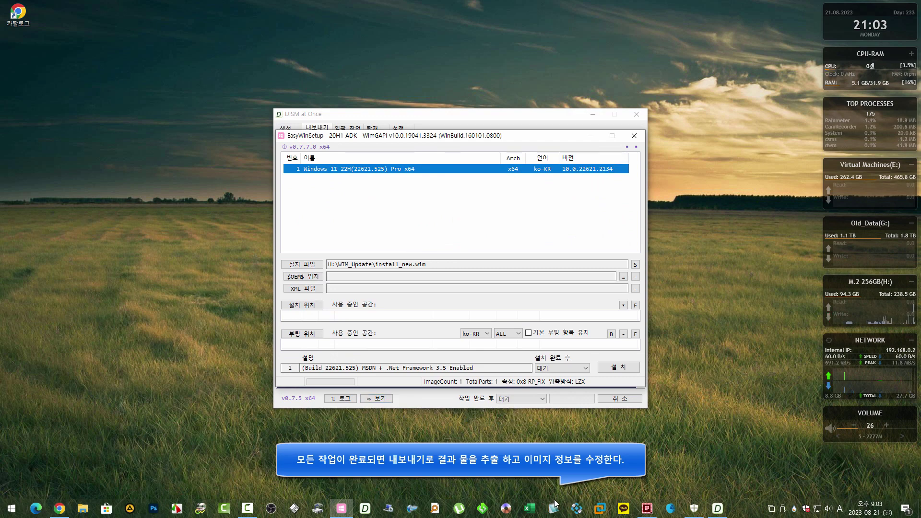
click(633, 135)
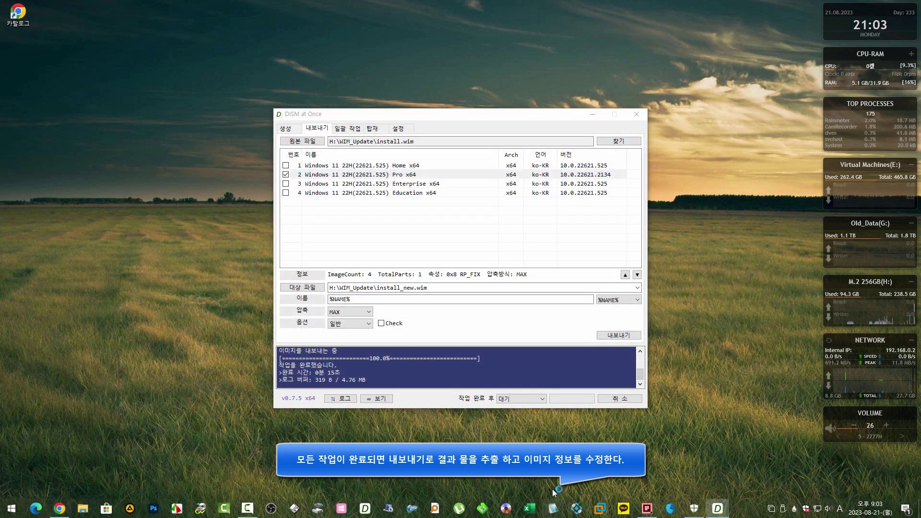
Open the text file Windows 11 22H2 from F:\Work\Windows_Info in Notepad2.
click(435, 80)
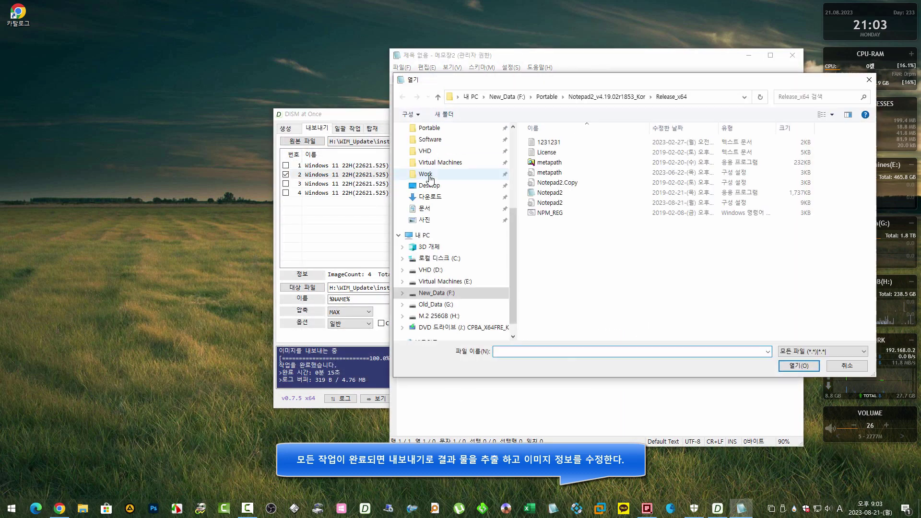
click(430, 177)
double_click(571, 257)
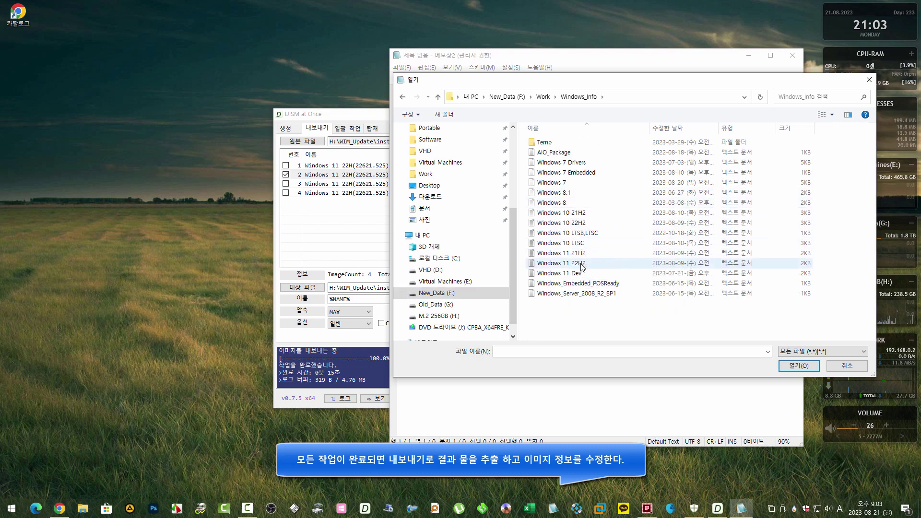
double_click(581, 264)
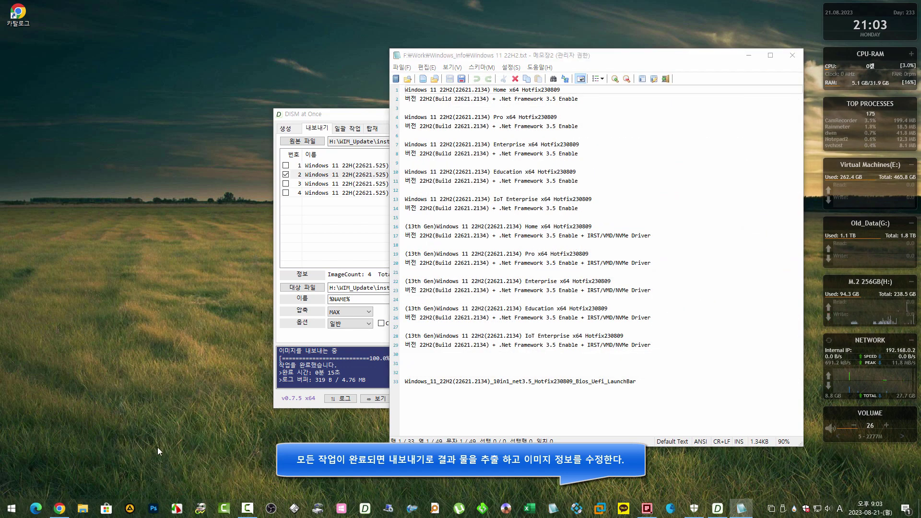
Start GImageX and load H:\WIM_Update\install_new.wim as the image whose information is changed.
click(316, 508)
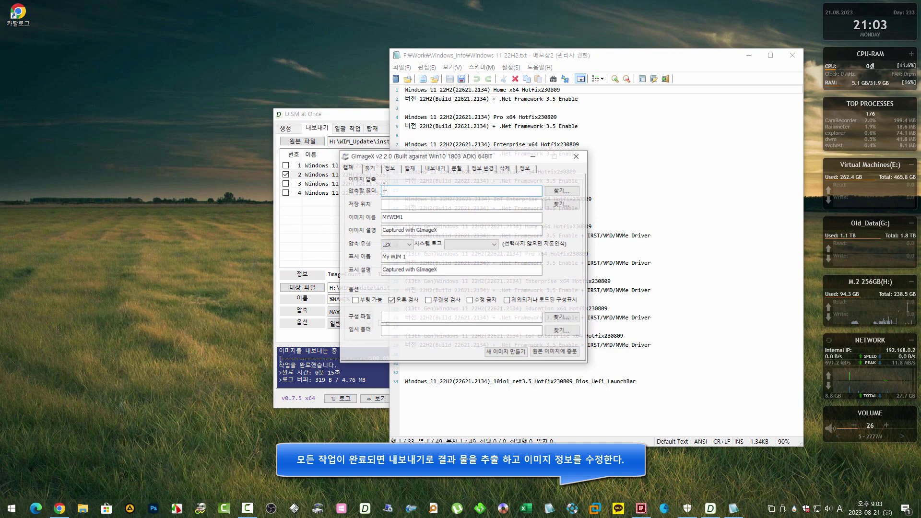
click(481, 167)
click(563, 190)
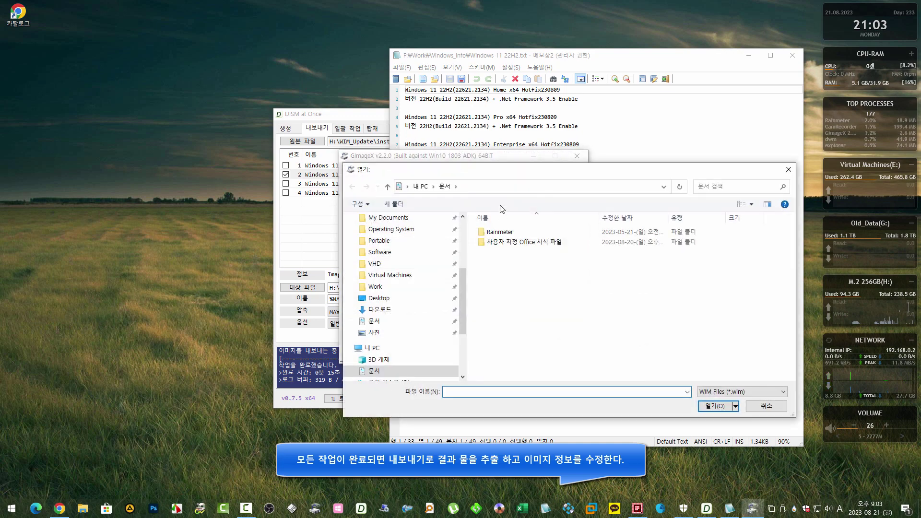
click(420, 186)
double_click(624, 334)
drag(548, 174, 521, 176)
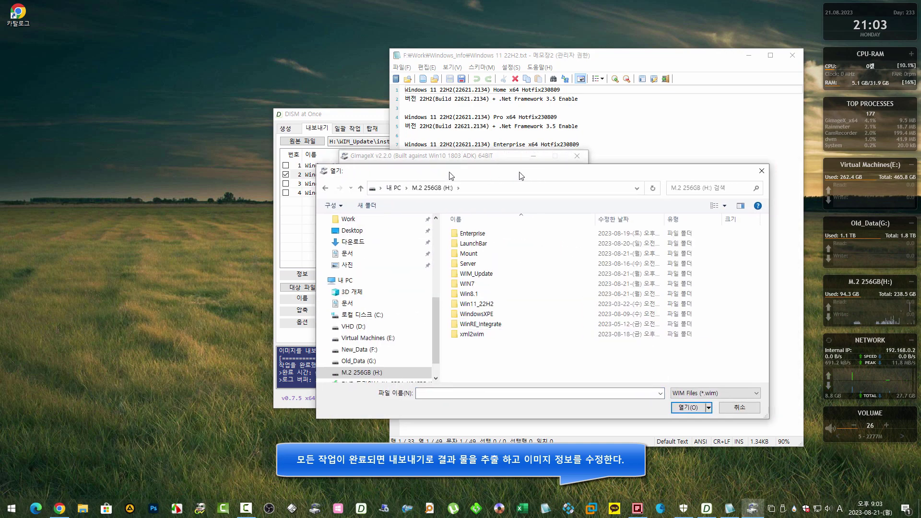
double_click(475, 273)
double_click(378, 243)
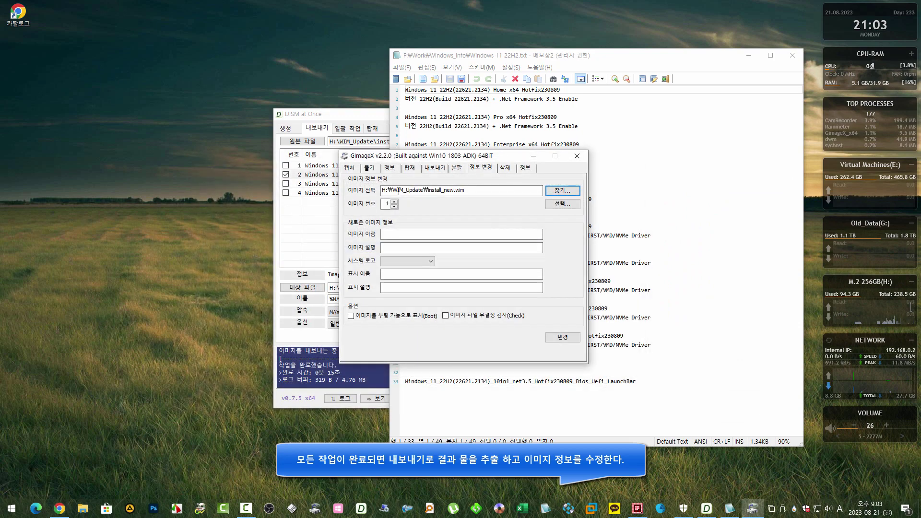
Arrange the GImageX and Notepad2 windows side by side in front of DISM at Once.
drag(422, 156, 225, 147)
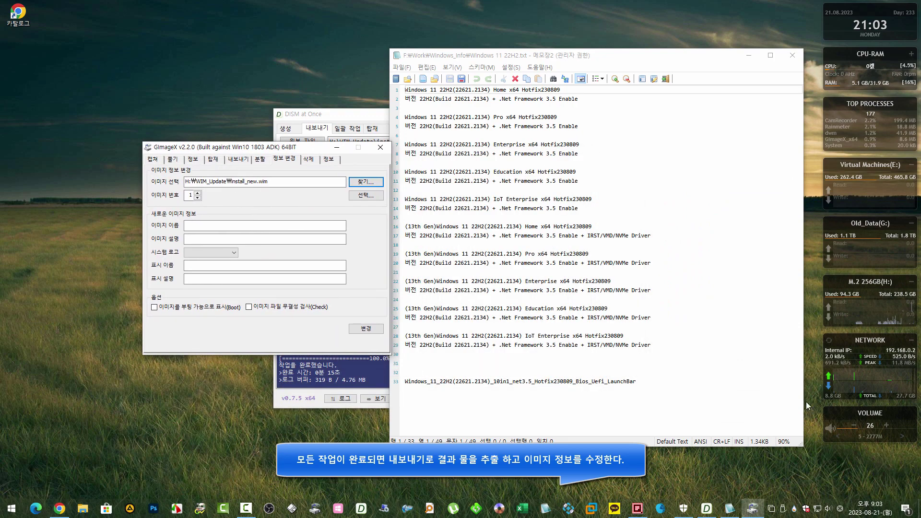
drag(396, 48, 442, 67)
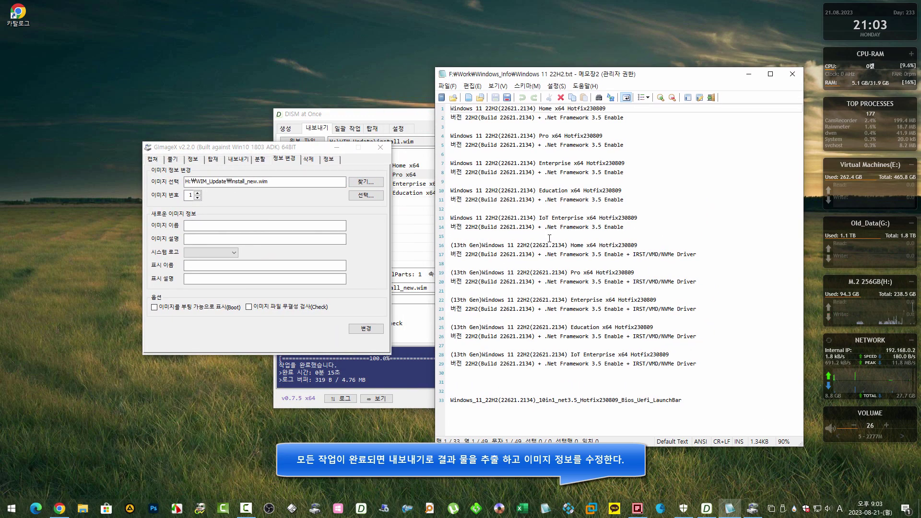
click(641, 273)
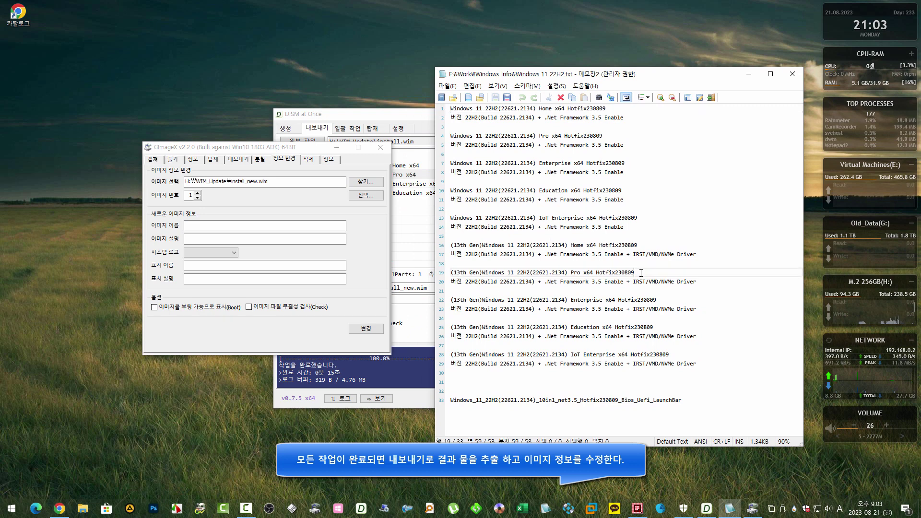
click(423, 218)
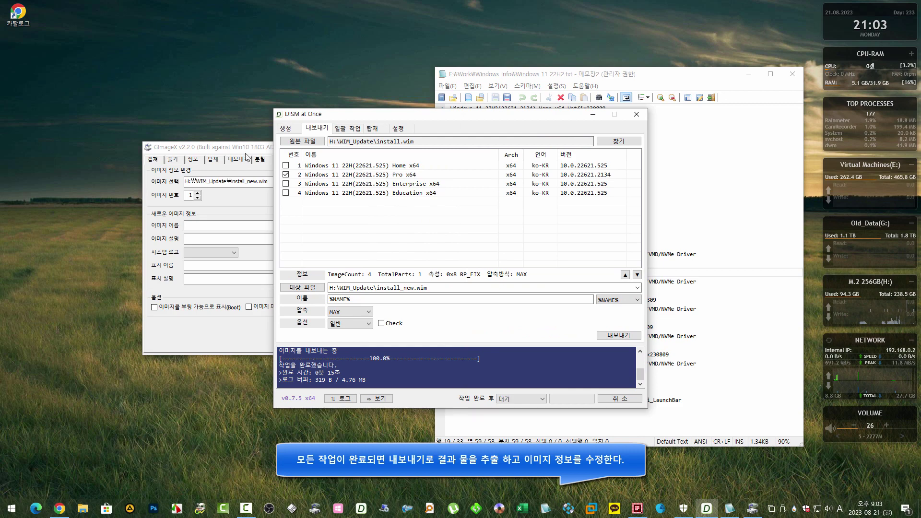
click(247, 150)
click(697, 78)
Copy "(13th Gen)Windows 11 22H2(22621.2134) Pro x64 Hotfix230809" from the notes into the image name and display name.
drag(635, 274, 451, 272)
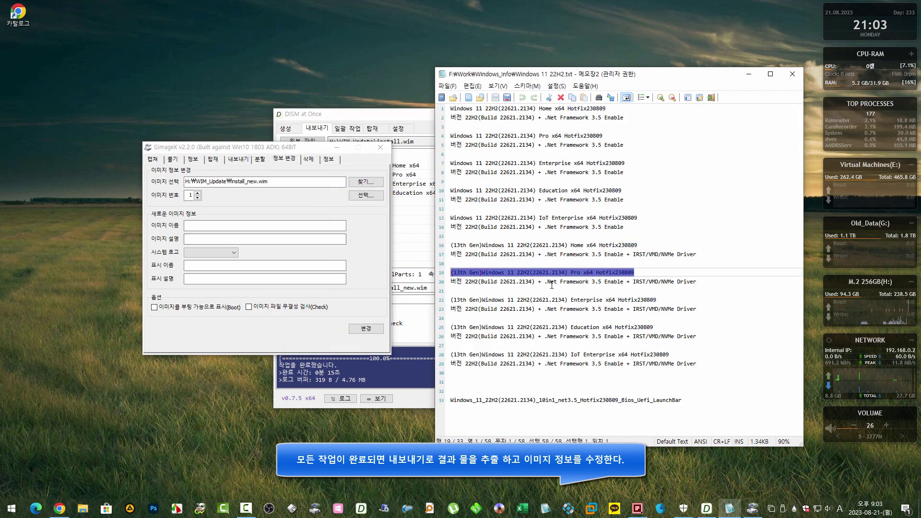
key(ctrl+c)
click(237, 225)
key(ctrl+v)
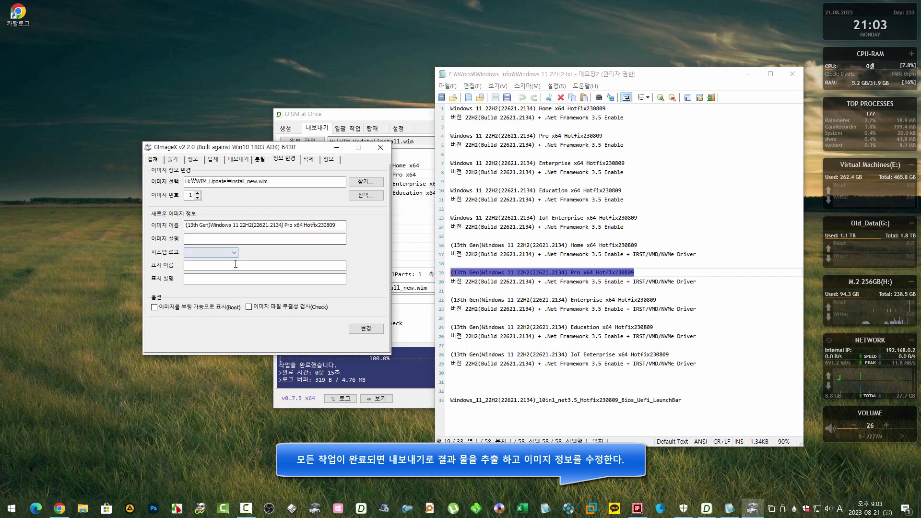
click(235, 264)
key(ctrl+v)
Fill the image description and display description with "버전 22H2(Build 22621.2134) + .Net Framework 3.5 Enable + IRST/VMD/NVMe Driver" from the notes.
drag(696, 282, 450, 282)
click(286, 239)
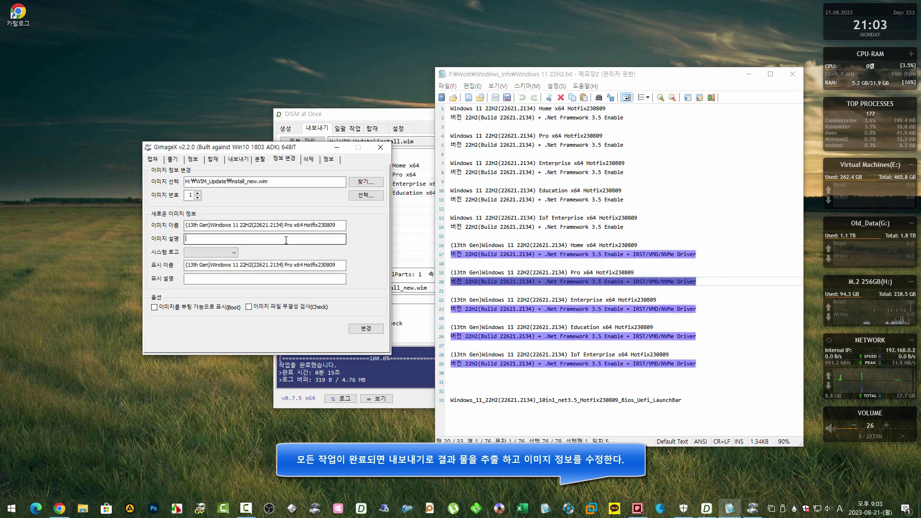
key(ctrl+v)
click(264, 279)
key(ctrl+v)
Apply the new image information to install_new.wim, dismiss the progress report, and close GImageX and Notepad2.
click(366, 329)
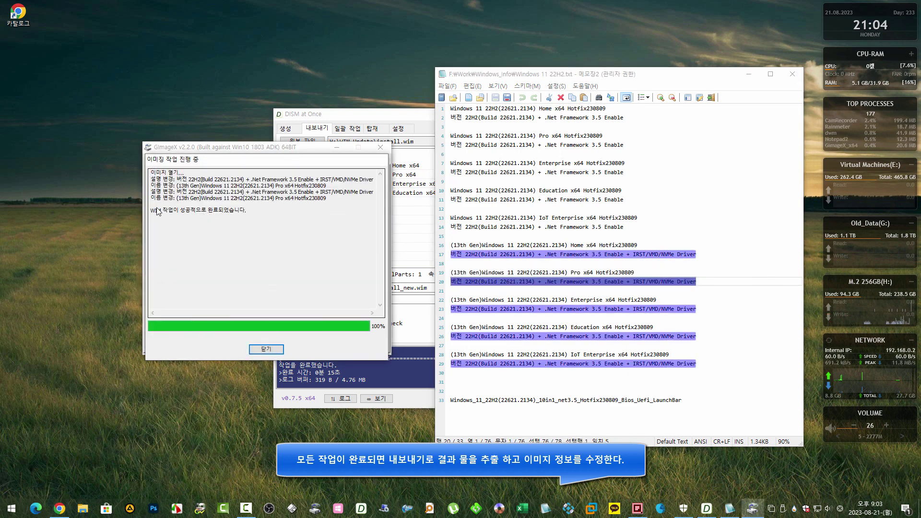
click(263, 348)
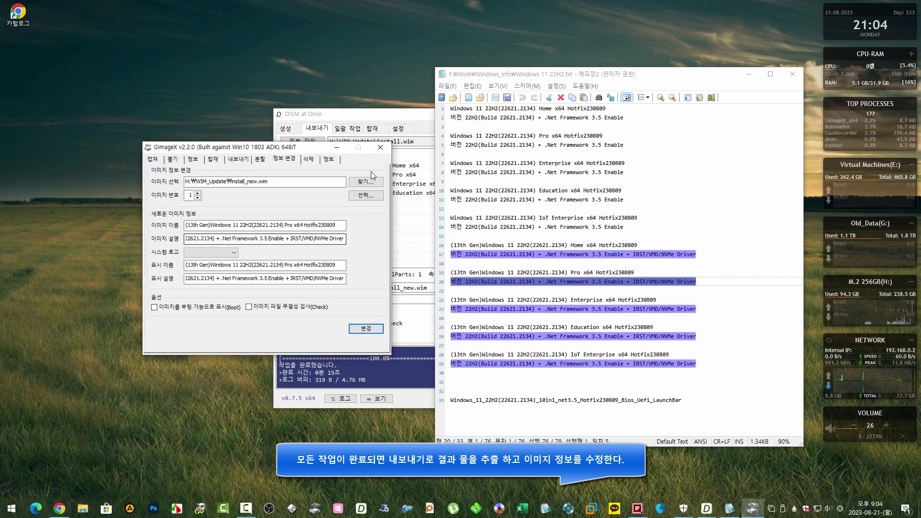
click(380, 147)
click(793, 74)
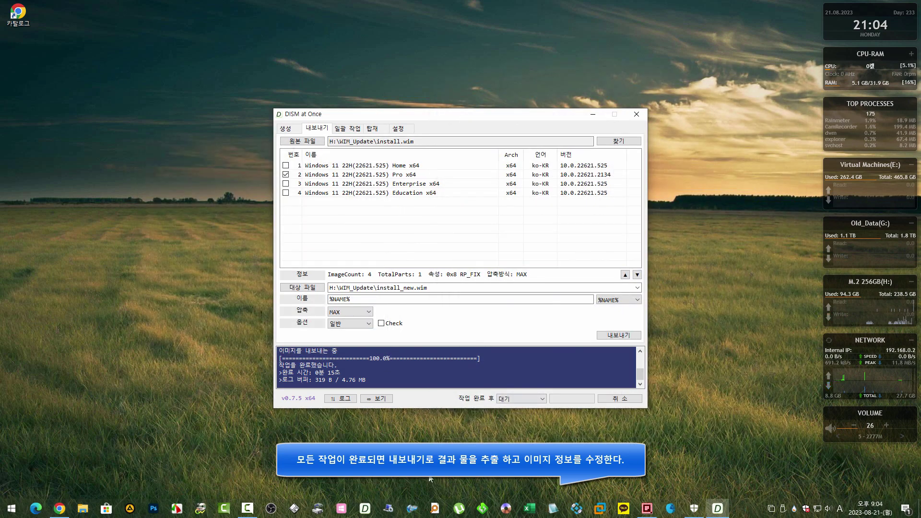
Reload install_new.wim as the setup file in EasyWinSetup and select its image entry to check the edited description.
click(341, 508)
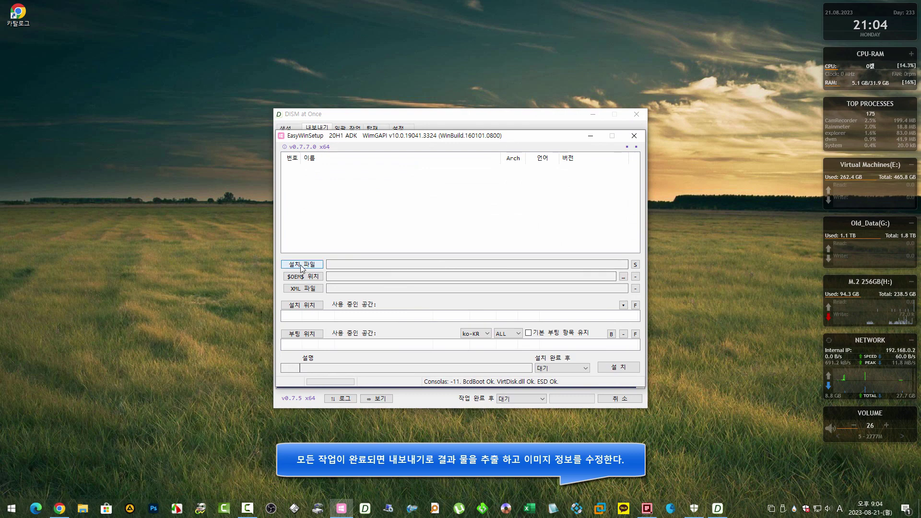
click(302, 265)
click(420, 233)
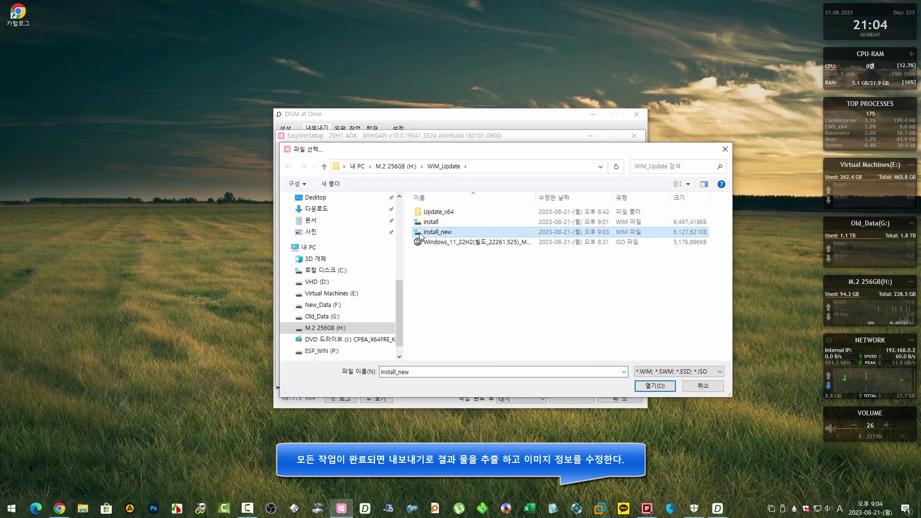
double_click(462, 234)
click(430, 171)
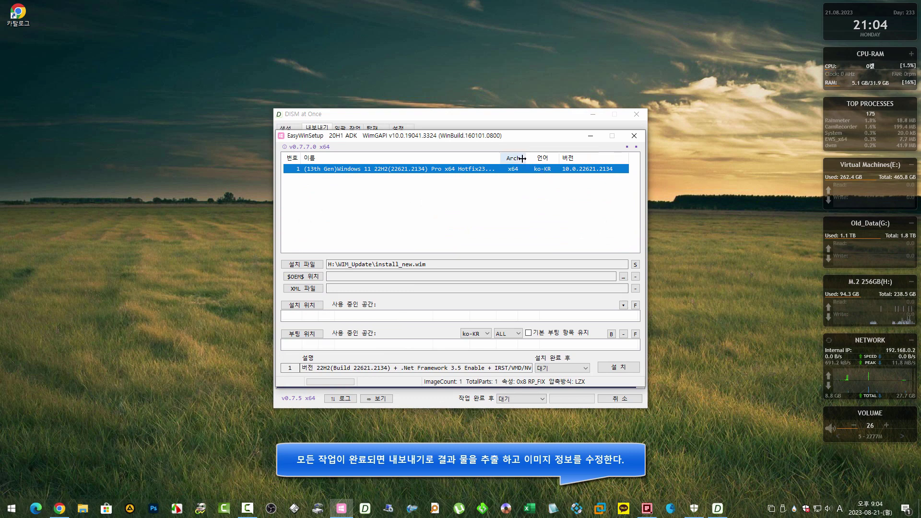
Fit the language, version and name columns of the image list to their contents to read the full image name.
double_click(559, 158)
double_click(617, 157)
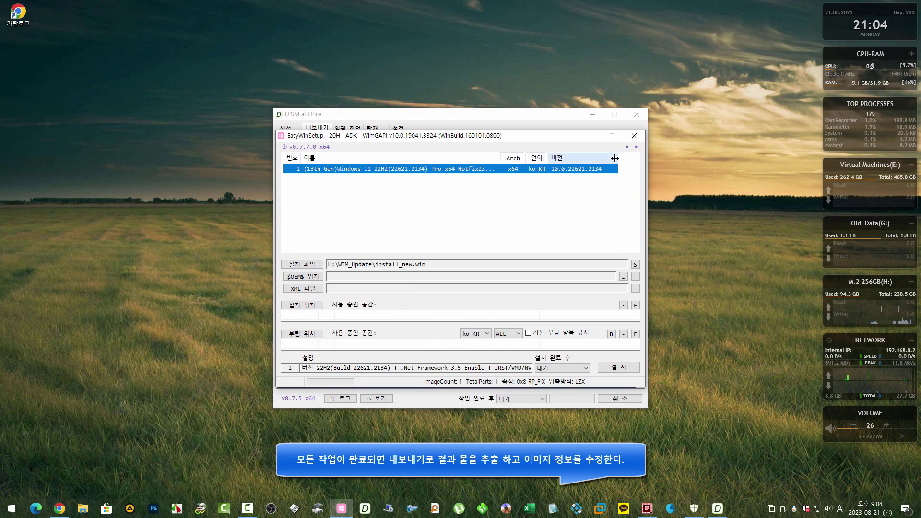
double_click(502, 159)
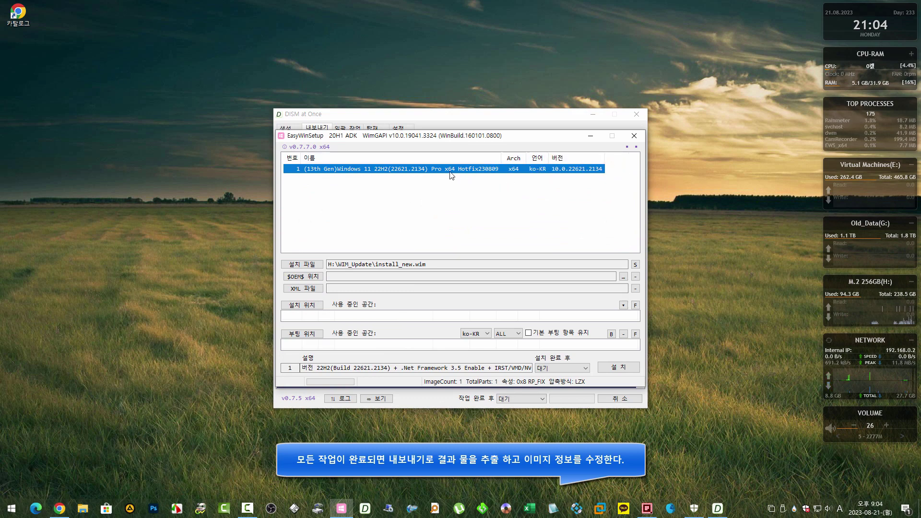